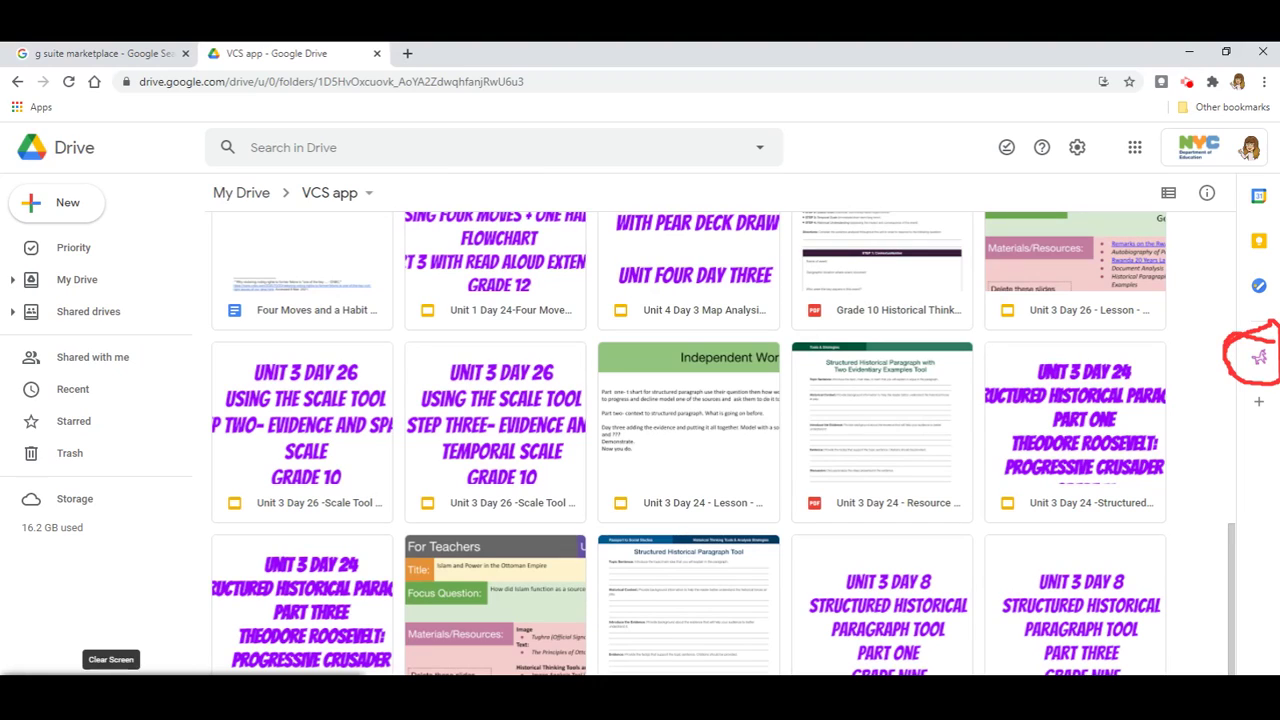
Search Google for g suite marketplace and open the Google Workspace Marketplace result
left_click(112, 686)
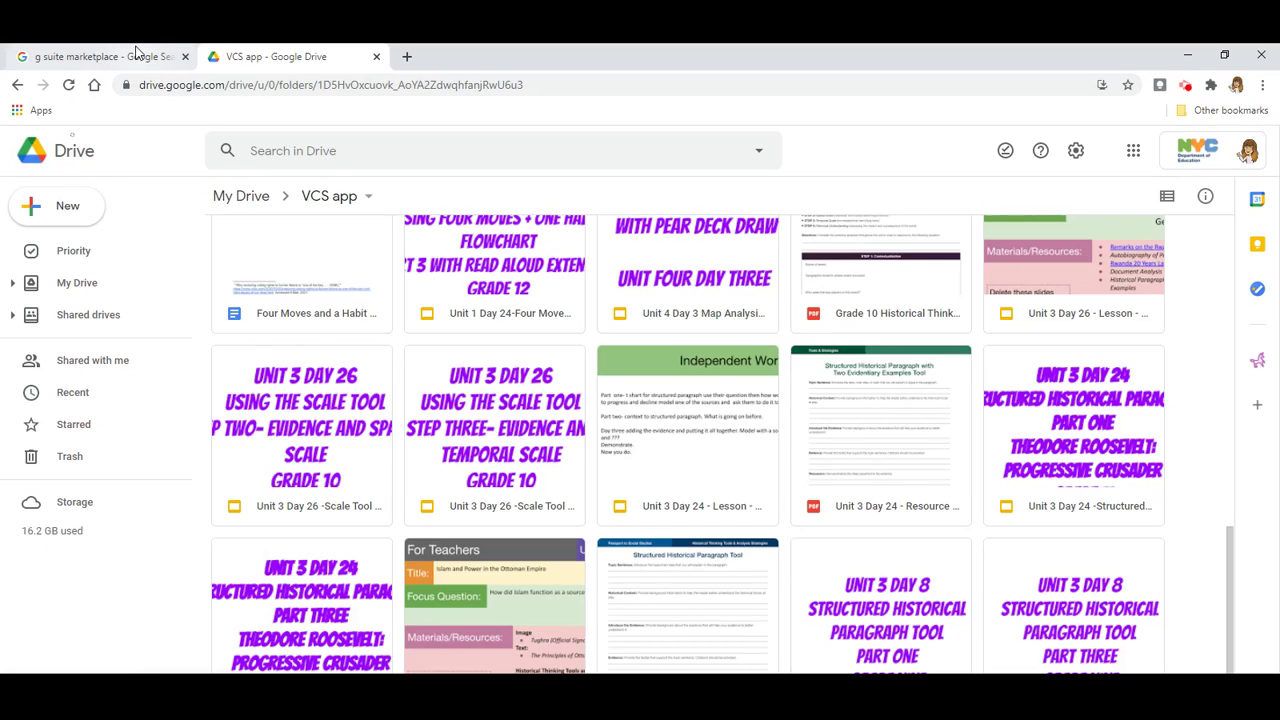
left_click(137, 56)
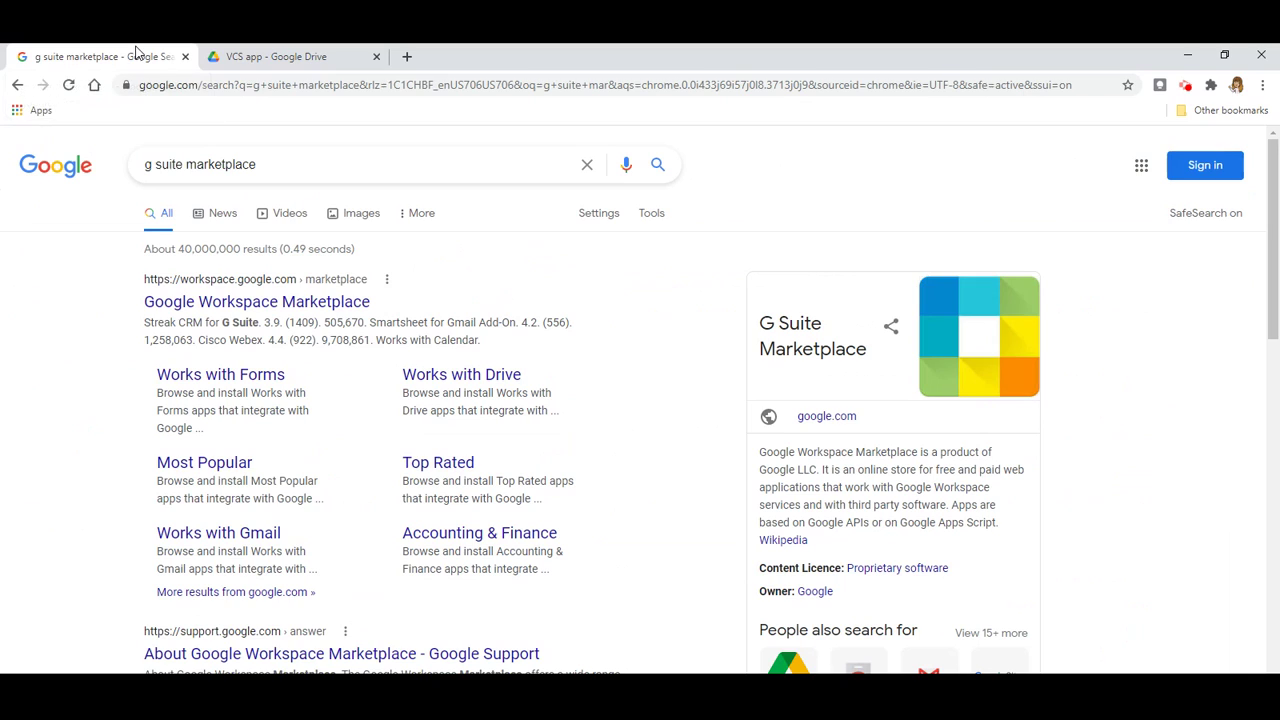
left_click(287, 165)
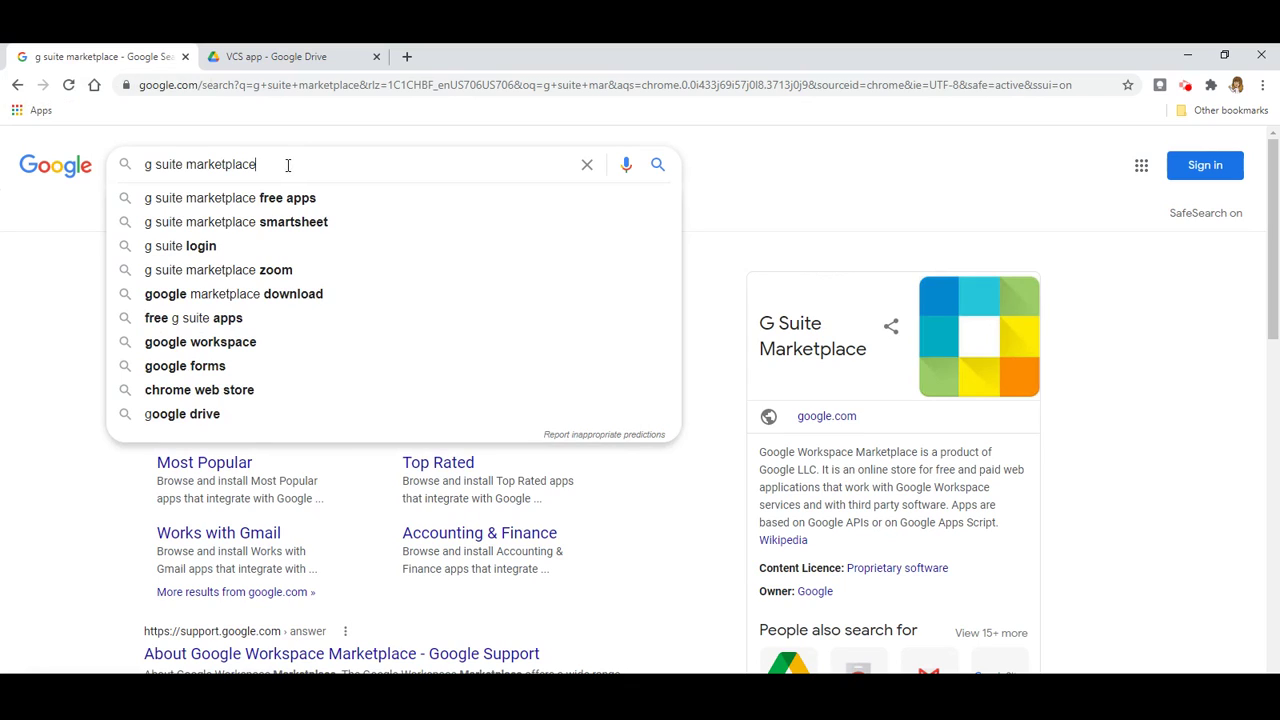
key("Return")
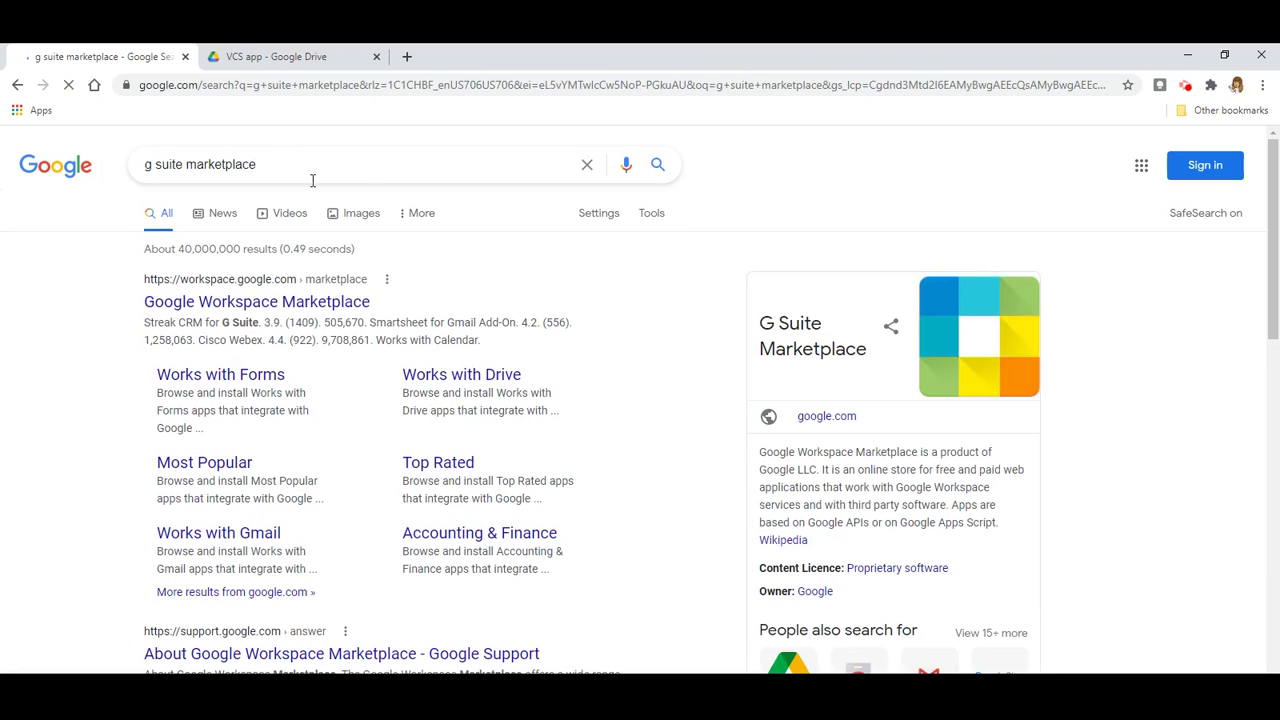
left_click(302, 308)
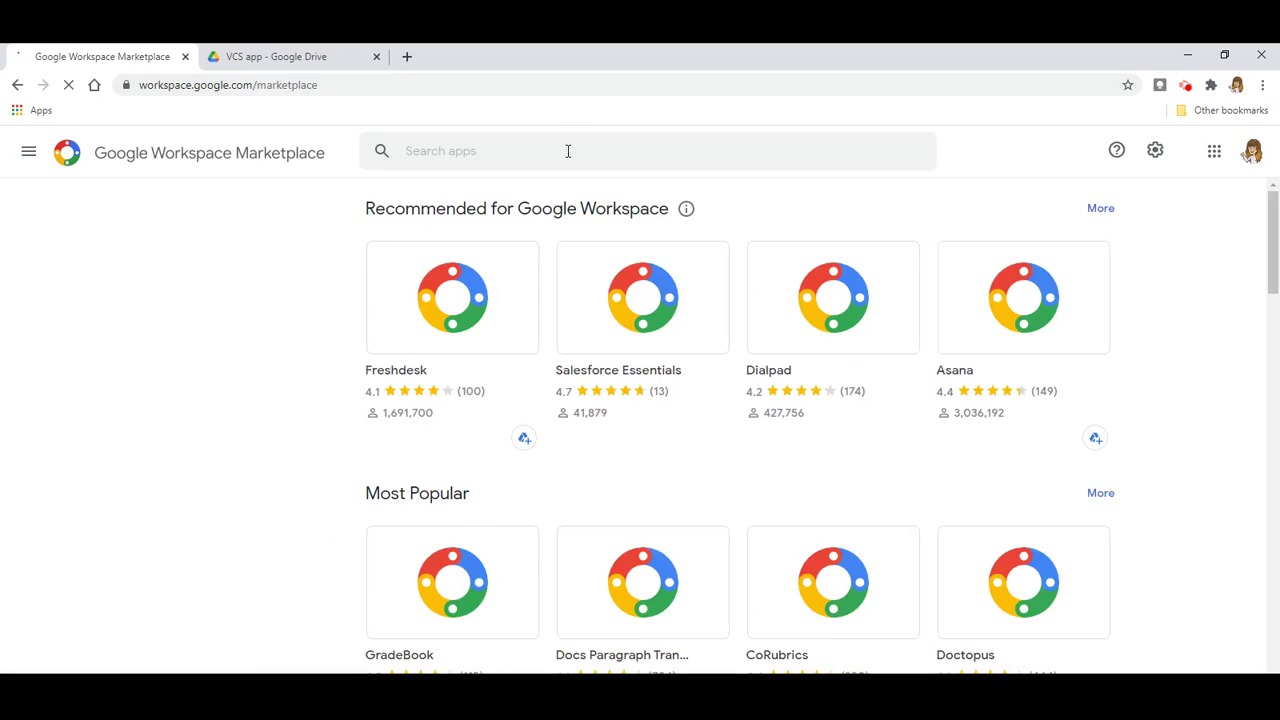
Search the marketplace for automagical forms and review the Automagical Forms add-on page
left_click(567, 151)
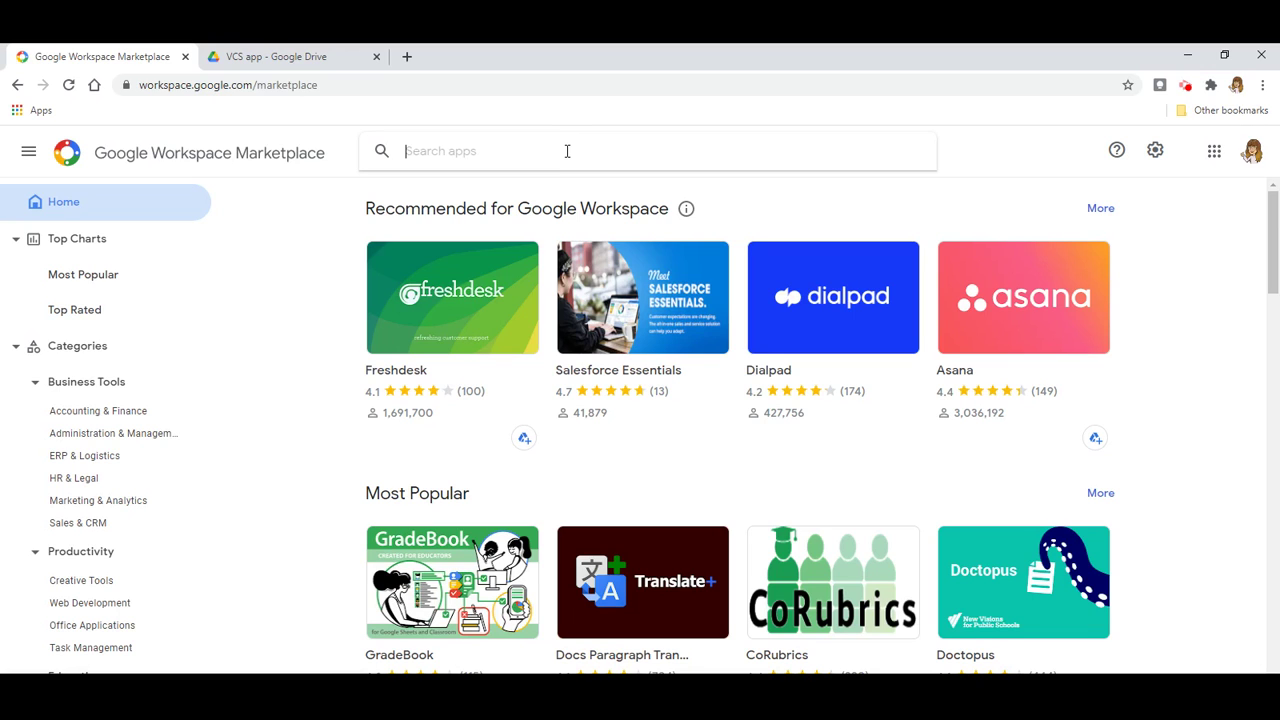
type("automa")
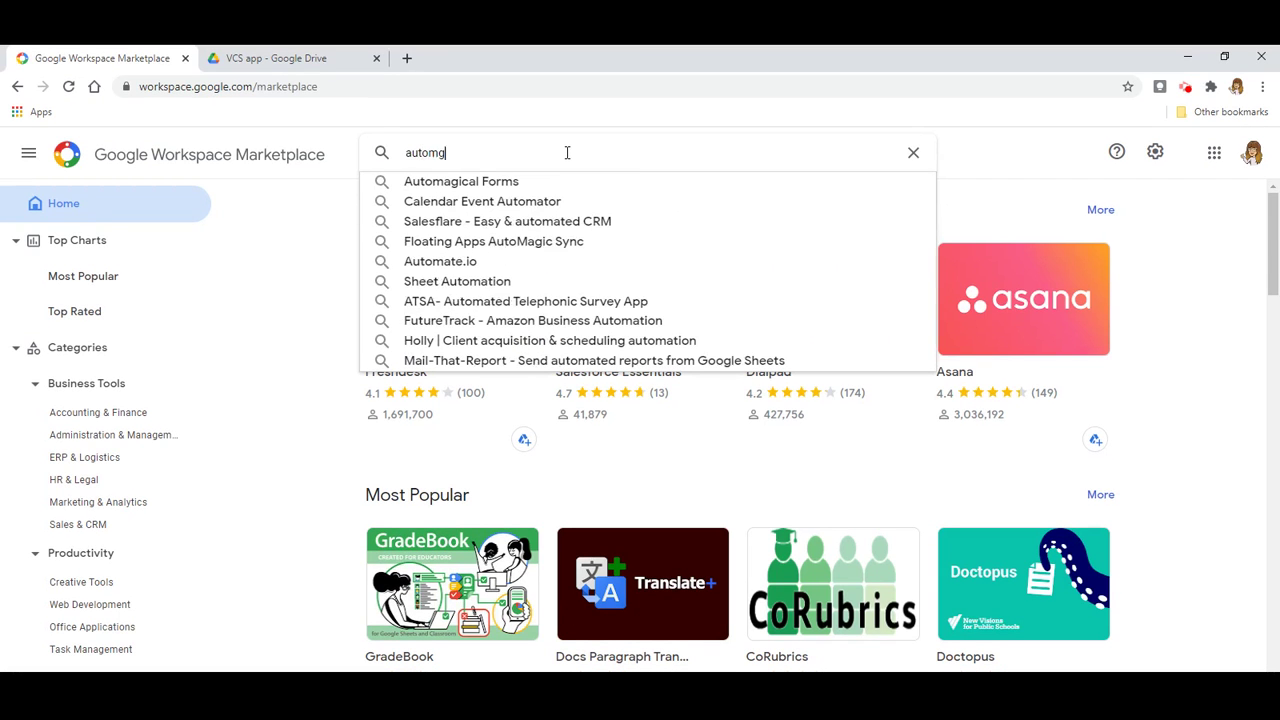
type("gical form")
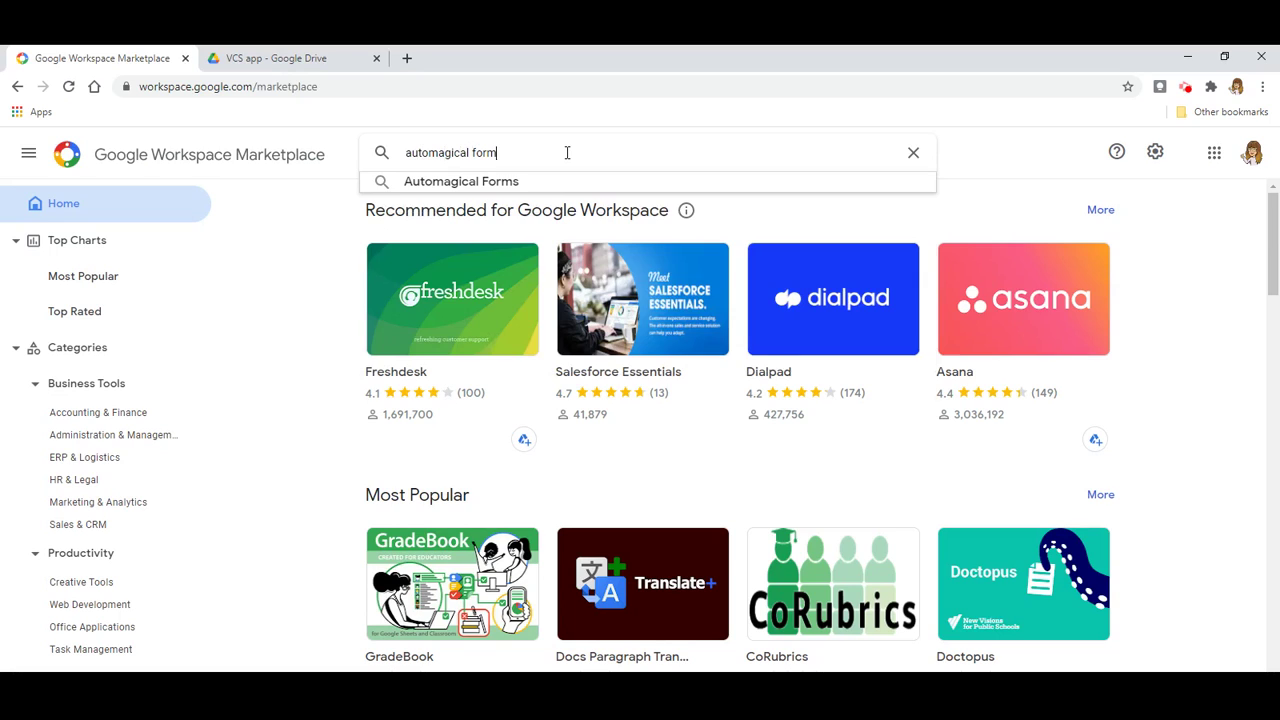
type("s")
key("Return")
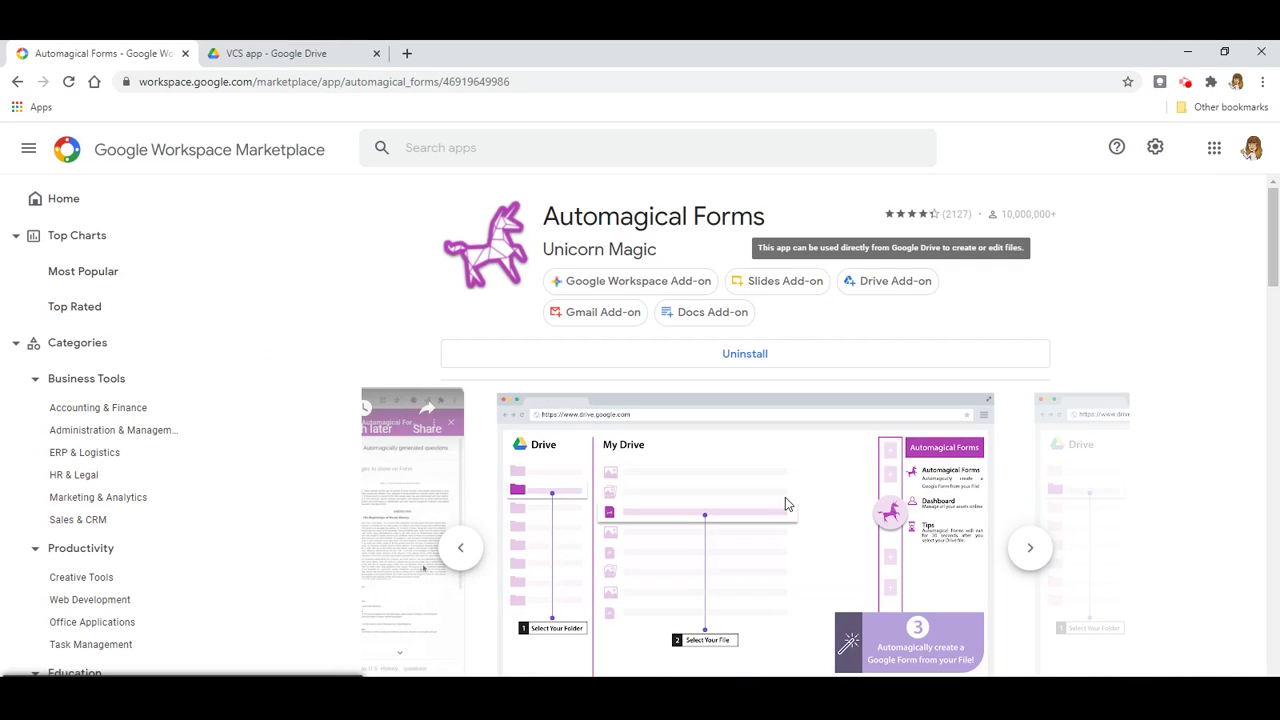
scroll(785, 497, "down", 2)
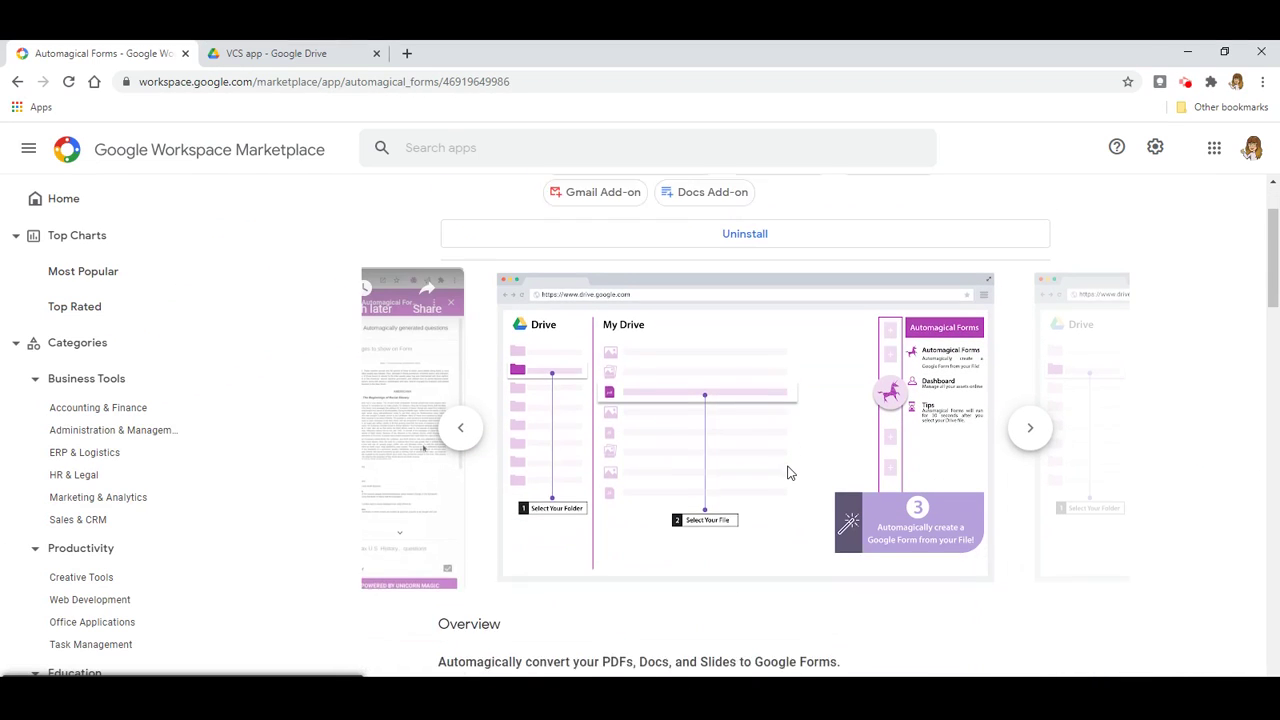
scroll(788, 470, "down", 1)
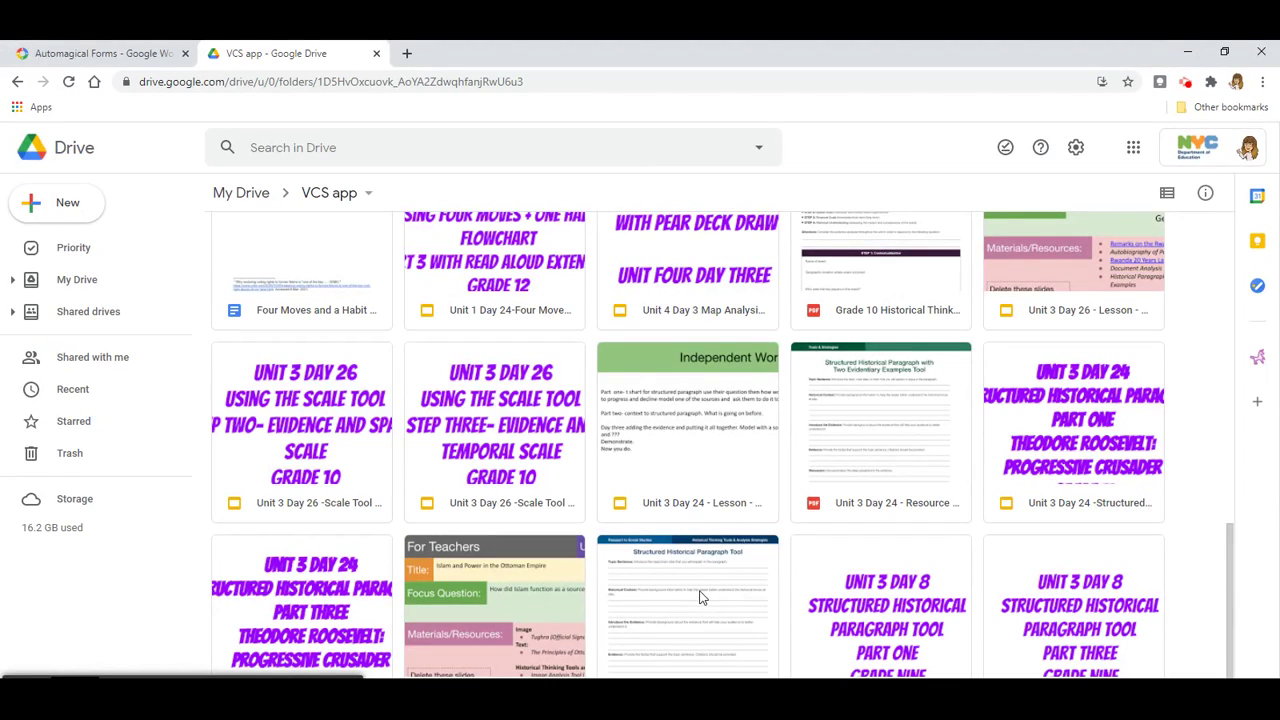
In the VCS app Drive folder, have Automagical Forms automatically find questions in the Structured Historical Paragraph Tool PDF and review them
left_click(700, 597)
left_click(1257, 357)
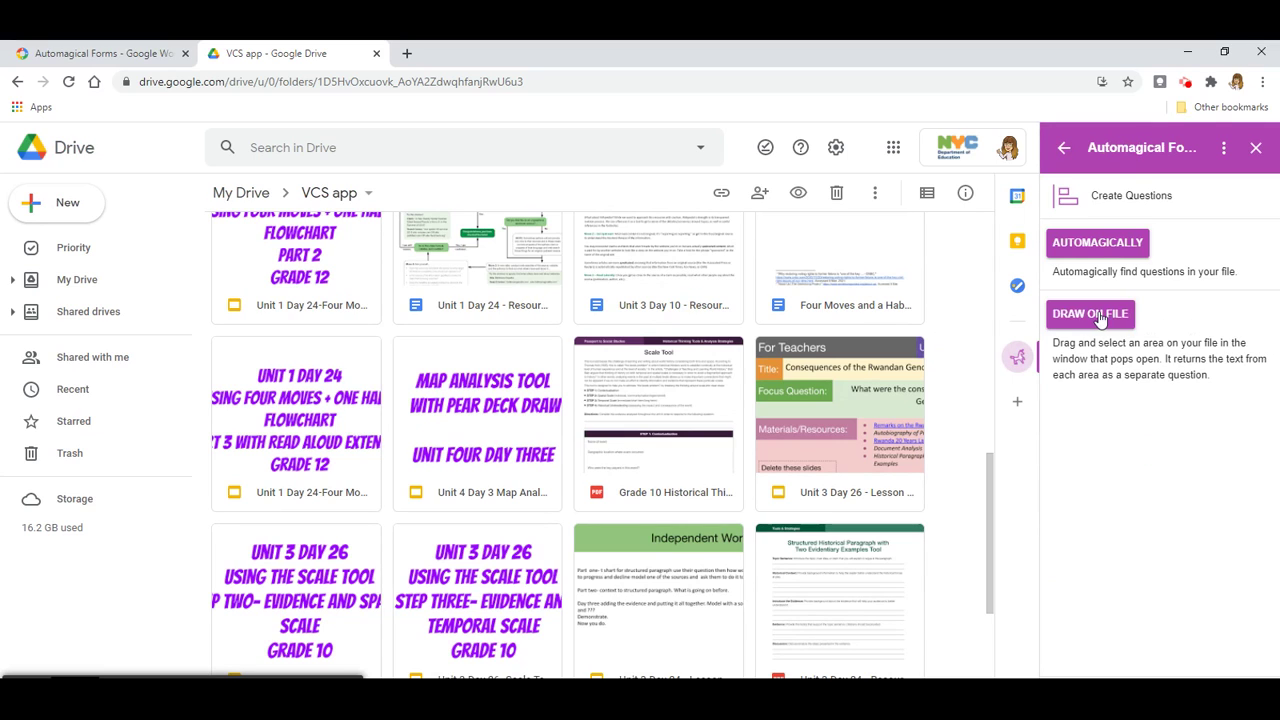
left_click(1097, 250)
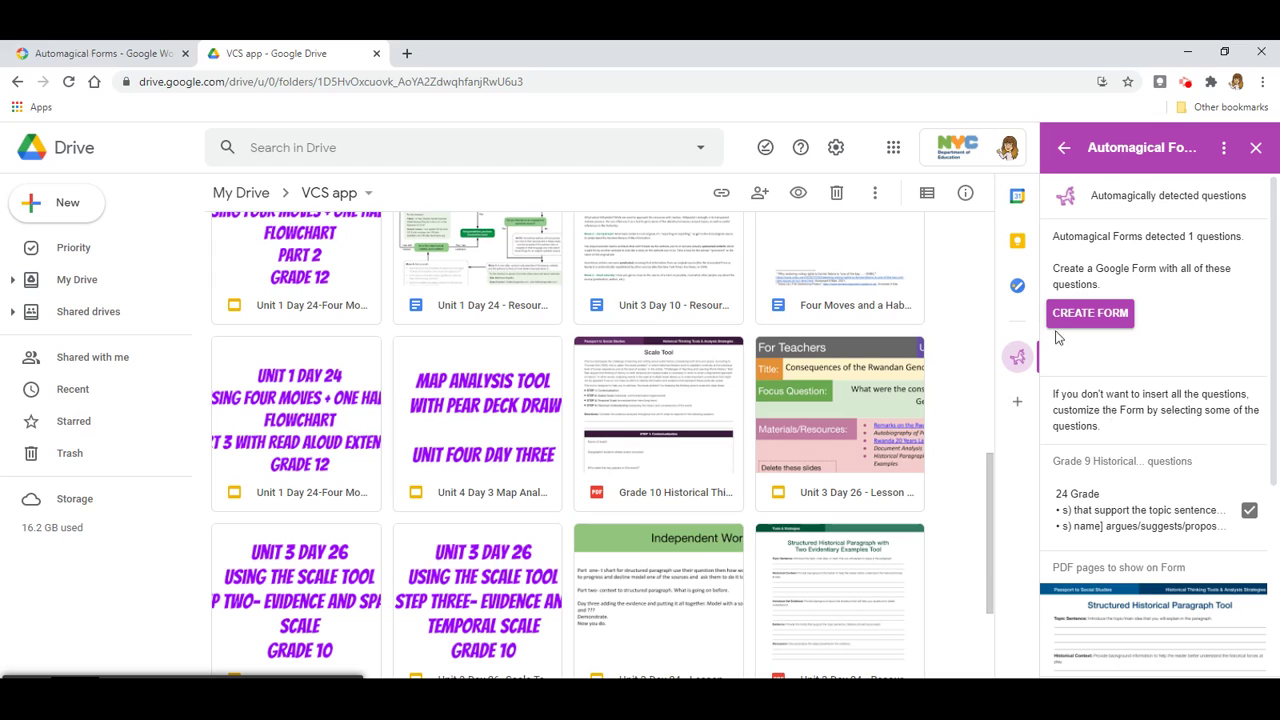
scroll(1151, 565, "down", 2)
scroll(1151, 565, "down", 1)
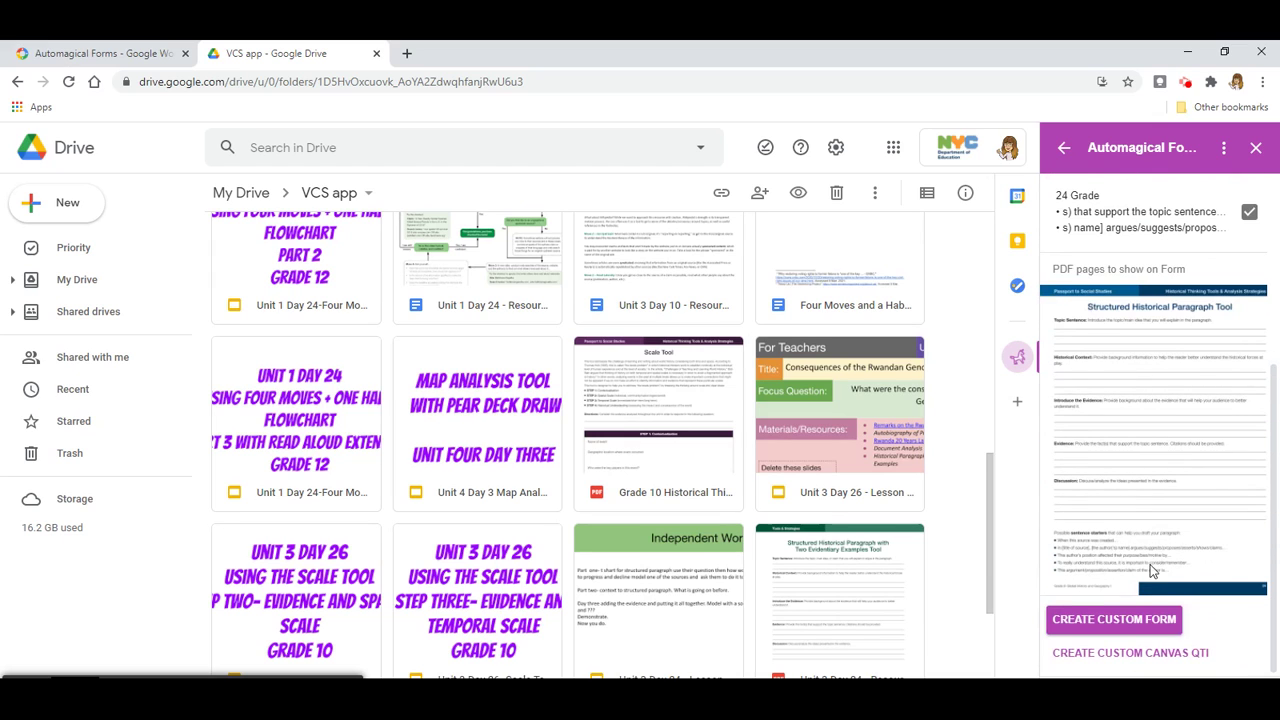
scroll(1126, 462, "up", 3)
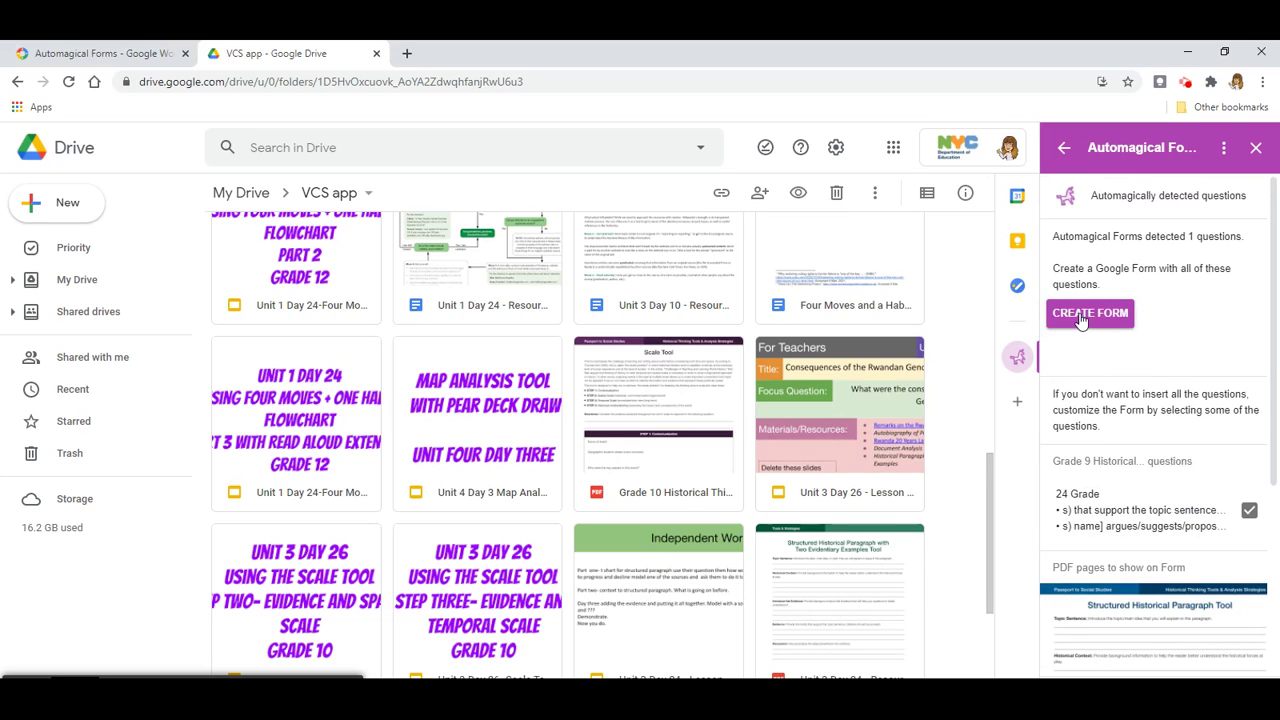
Create a Google Form from all detected questions and open it to inspect the generated multiple-choice question
left_click(1080, 318)
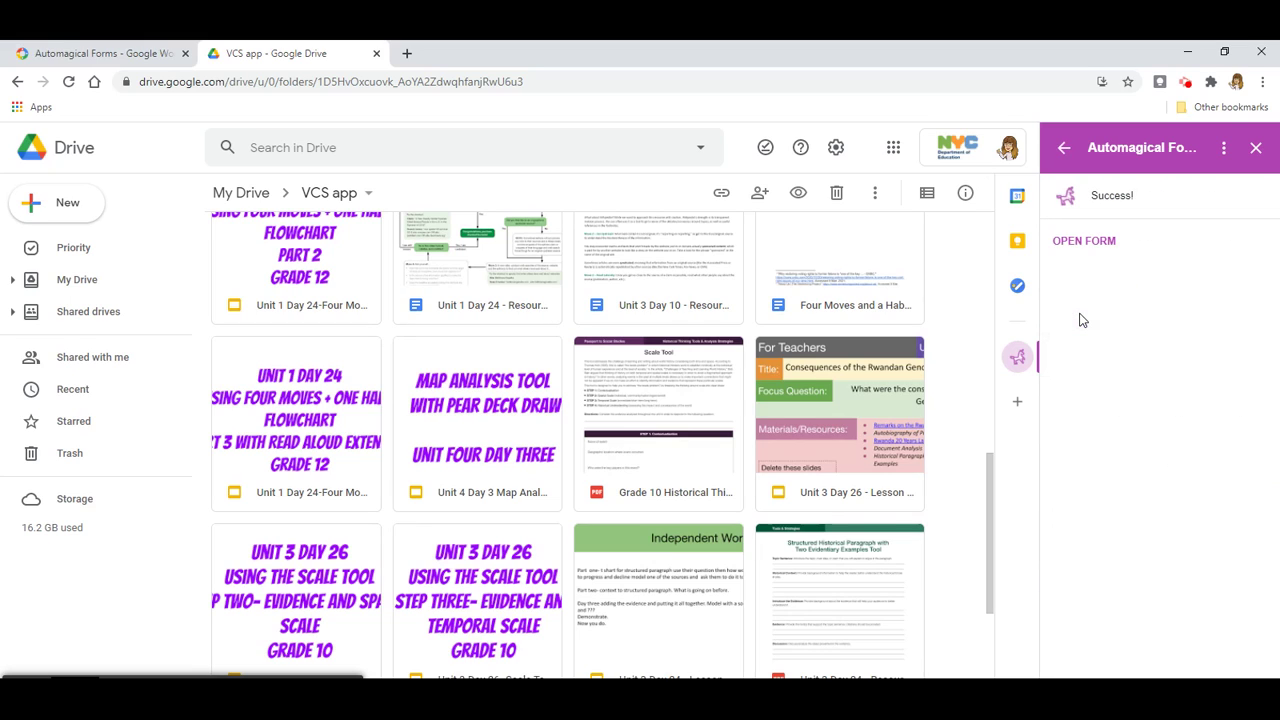
left_click(1088, 241)
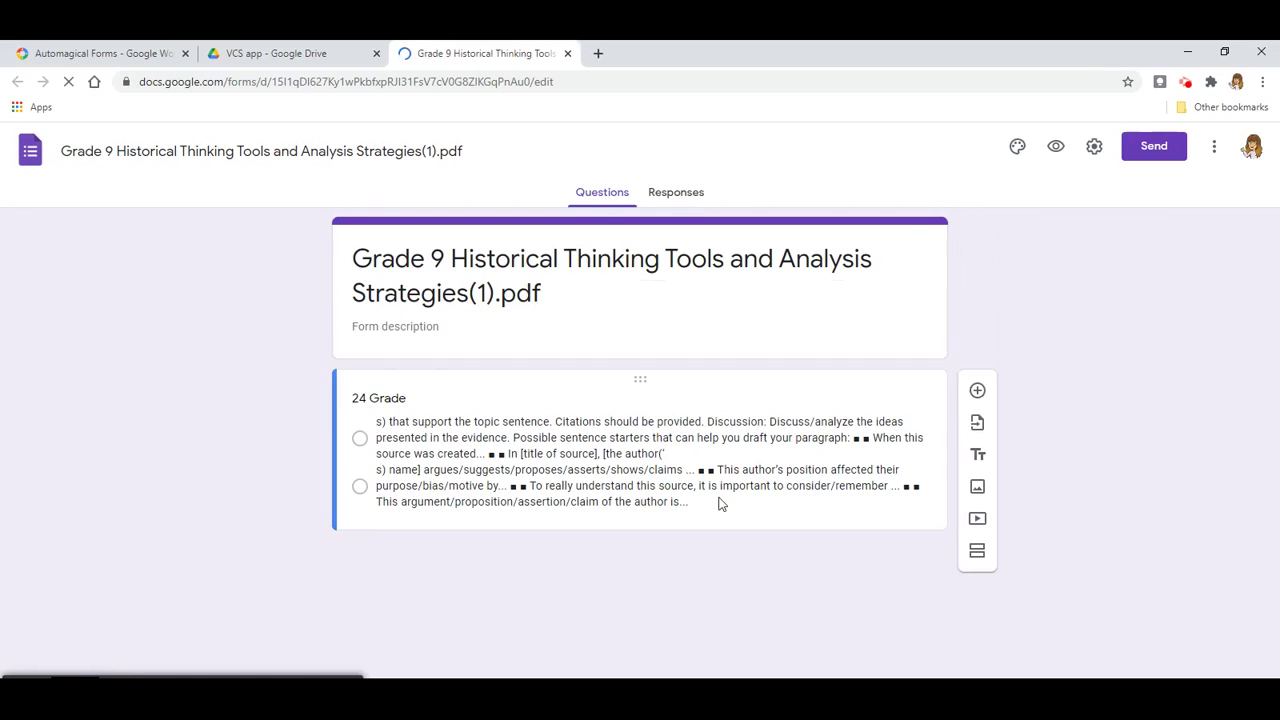
left_click(720, 500)
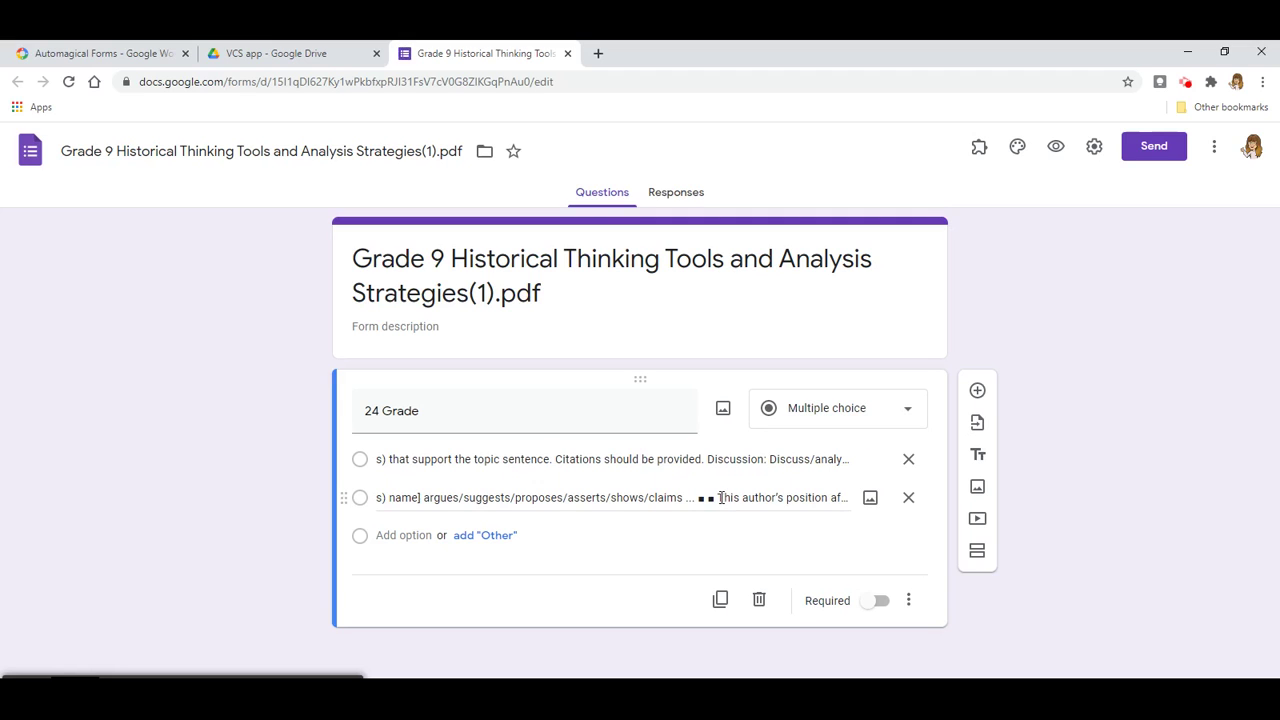
left_click(567, 53)
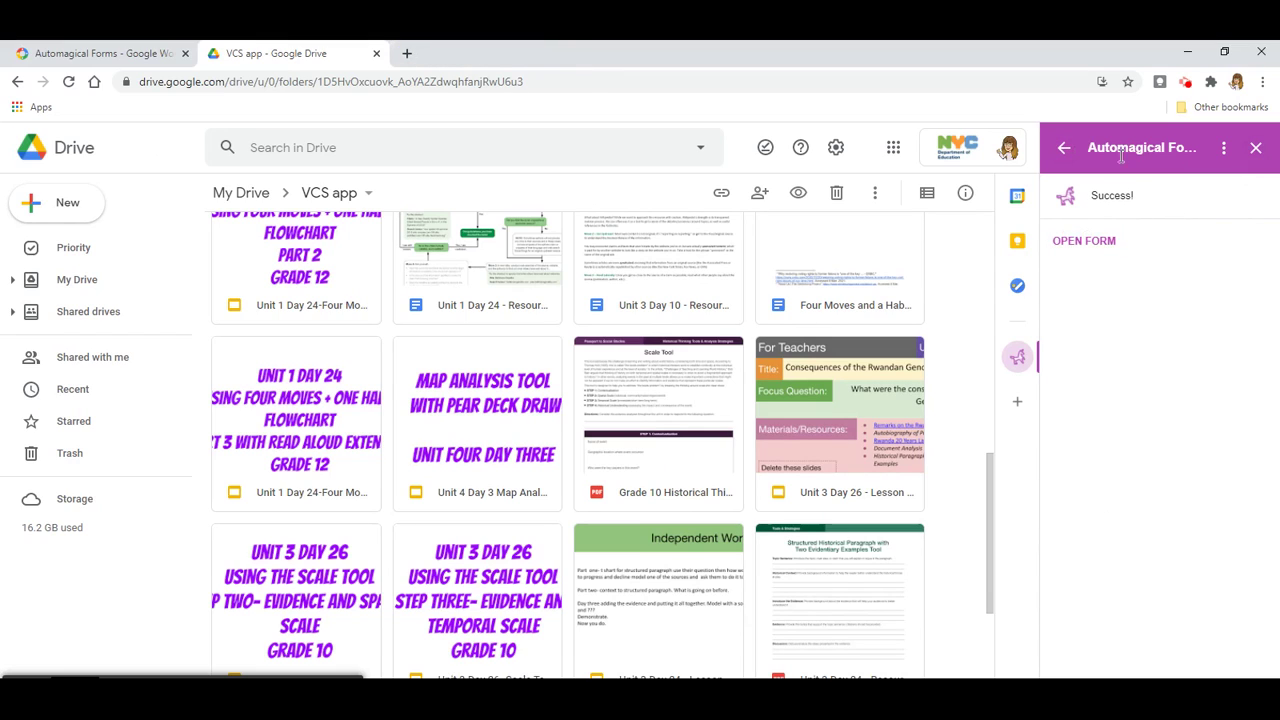
Open the Unit 3 Day 24 Resource PDF with Two Evidentiary Examples in the Automagical Forms Draw on File mode
left_click(1253, 147)
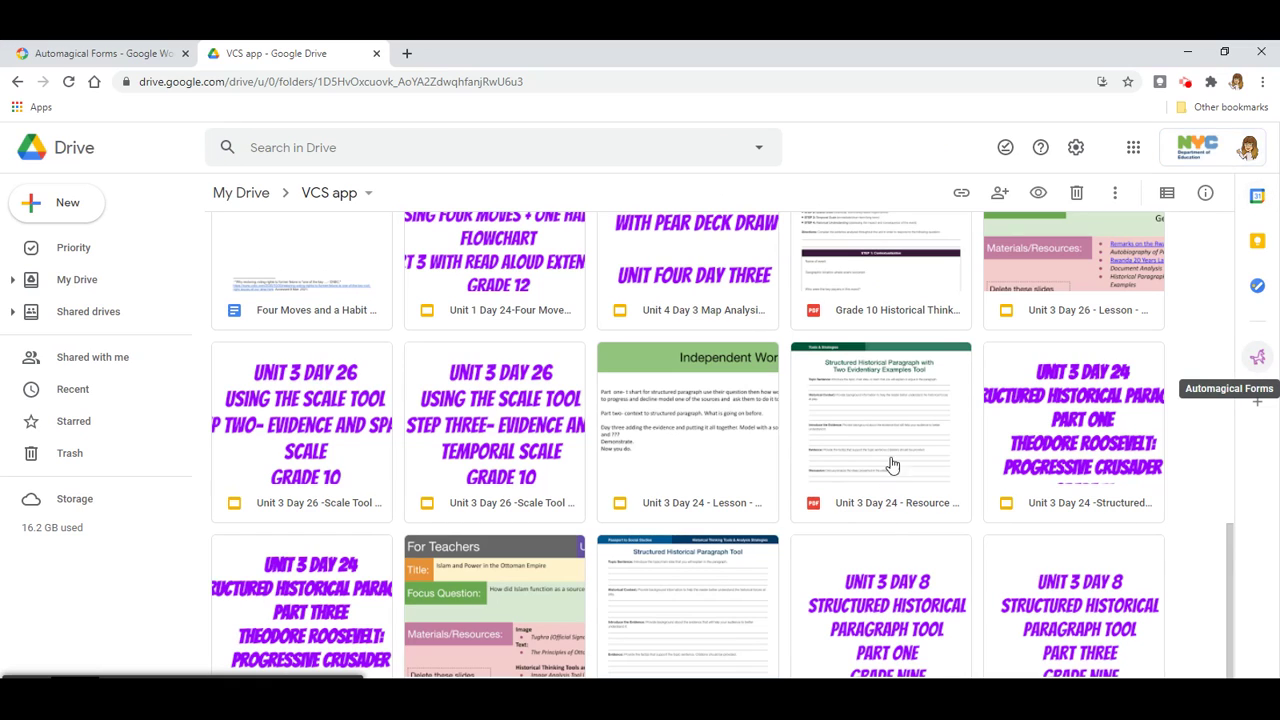
left_click(1257, 357)
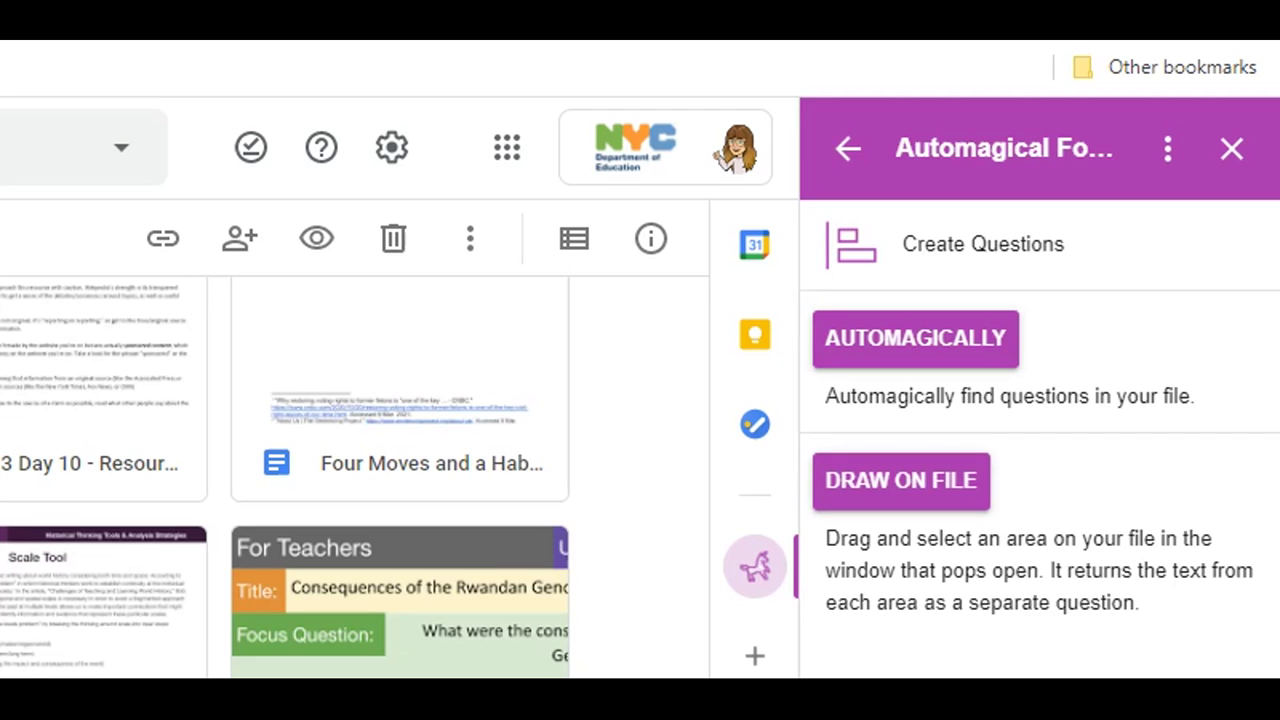
left_click(906, 485)
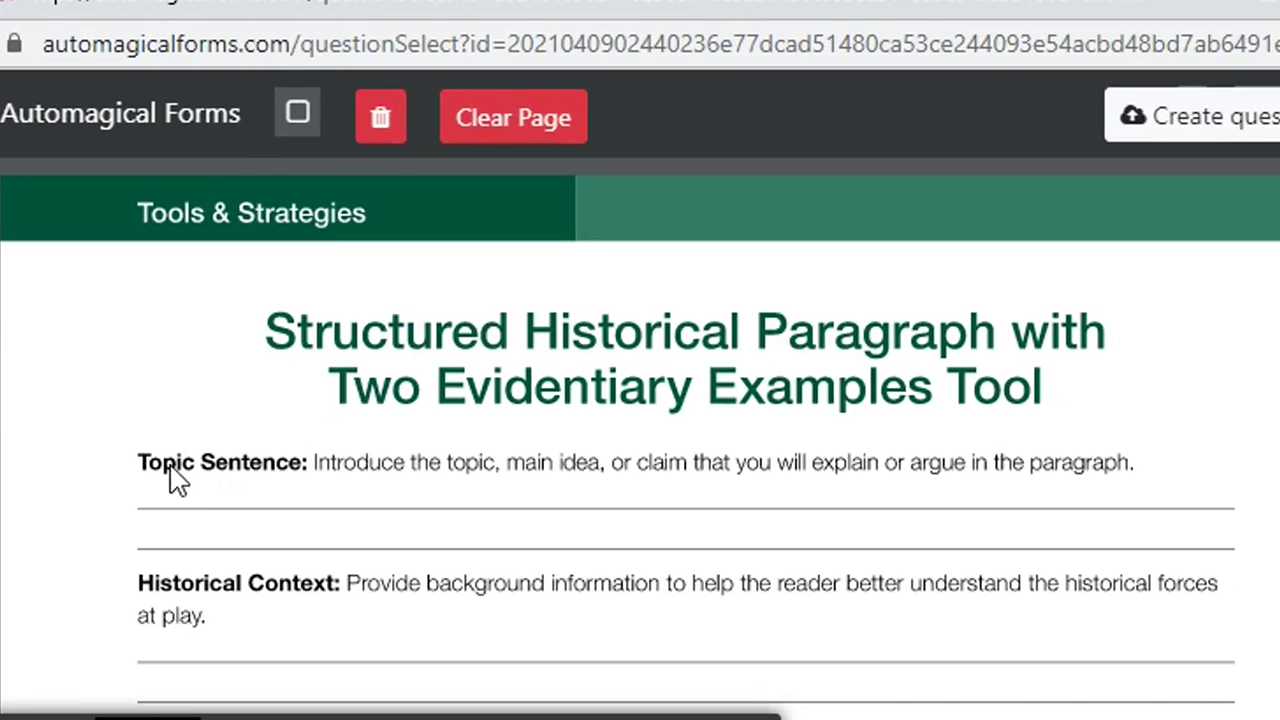
Mark question areas around the Topic Sentence, Historical Context and first Introduce the Evidence, Evidence and Discussion prompts
left_click_drag(140, 460, 1155, 505)
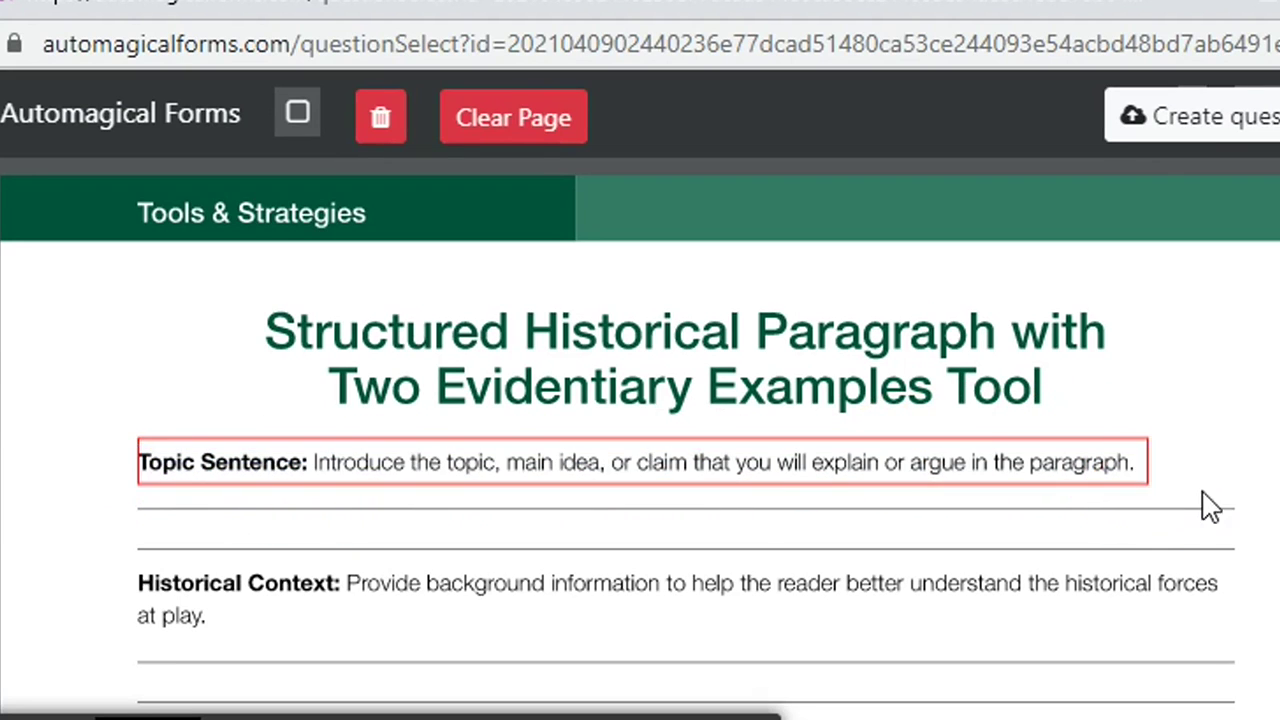
scroll(1215, 505, "down", 4)
left_click_drag(138, 228, 1220, 286)
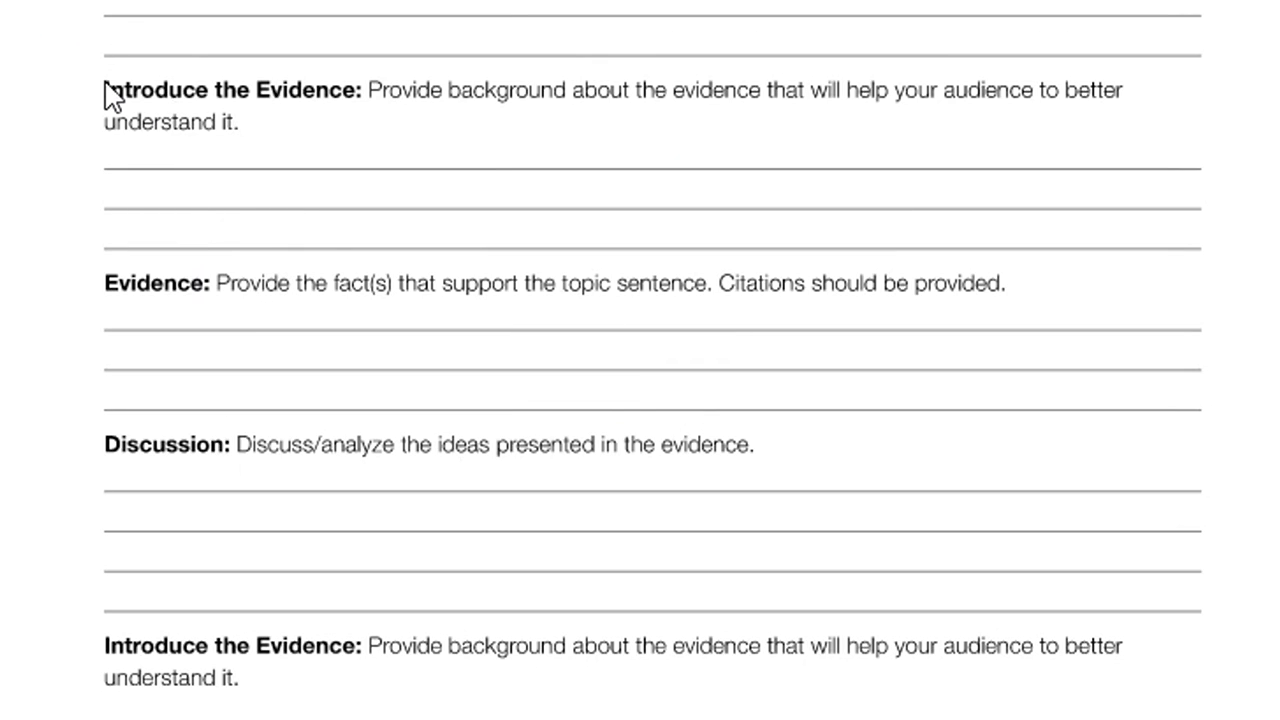
left_click_drag(108, 90, 1183, 148)
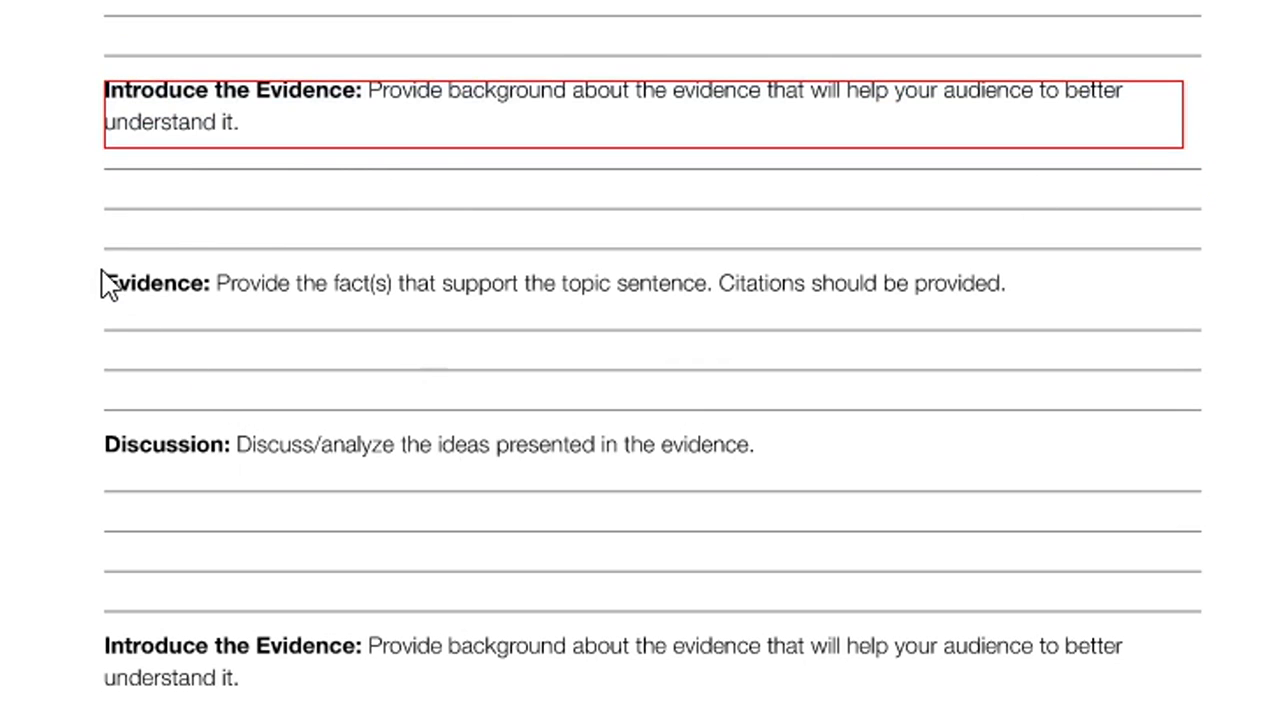
left_click_drag(103, 283, 940, 318)
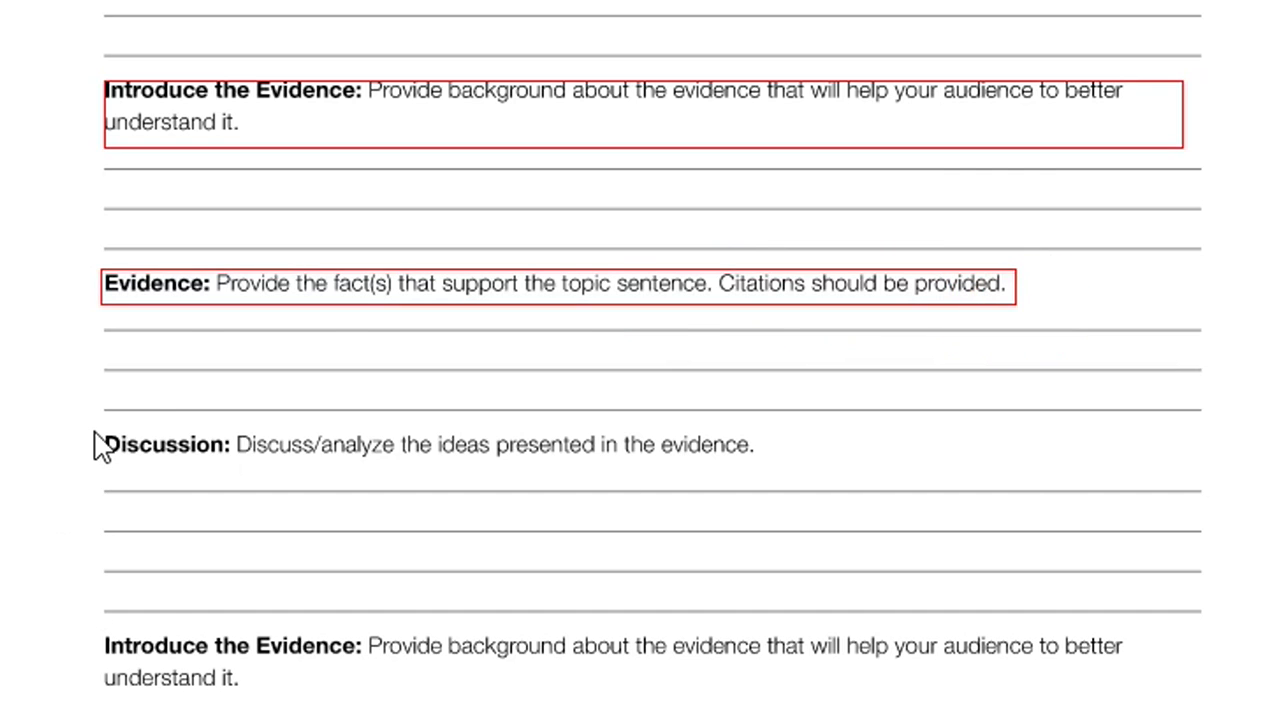
left_click_drag(103, 446, 766, 474)
scroll(1160, 440, "up", 5)
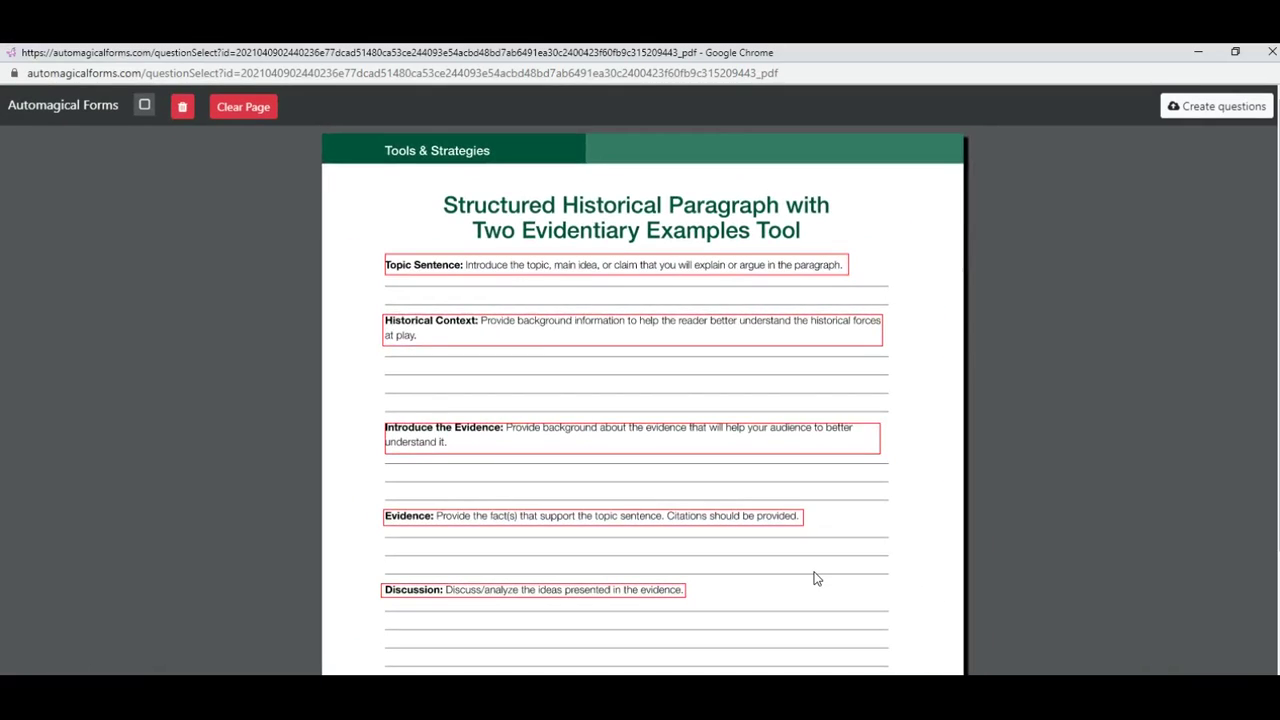
Mark question areas around the second Introduce the Evidence, Evidence and Discussion prompts
scroll(815, 578, "down", 3)
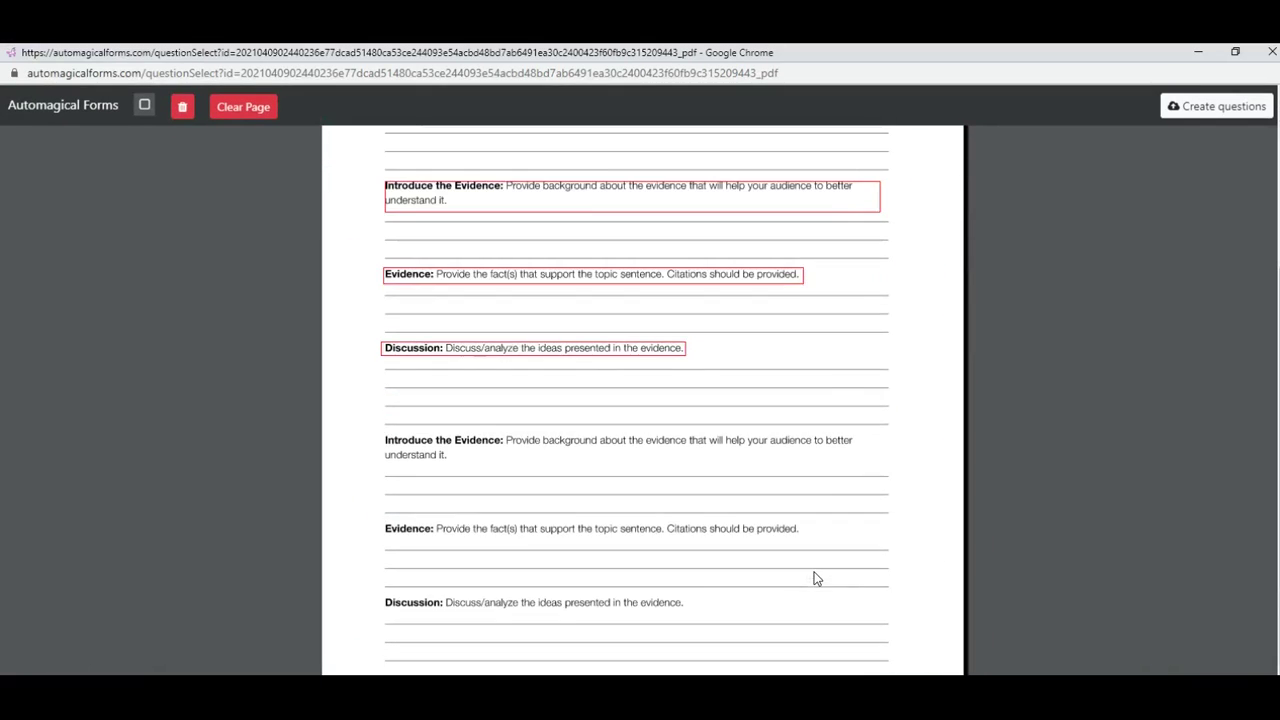
scroll(815, 578, "up", 3)
scroll(815, 578, "down", 3)
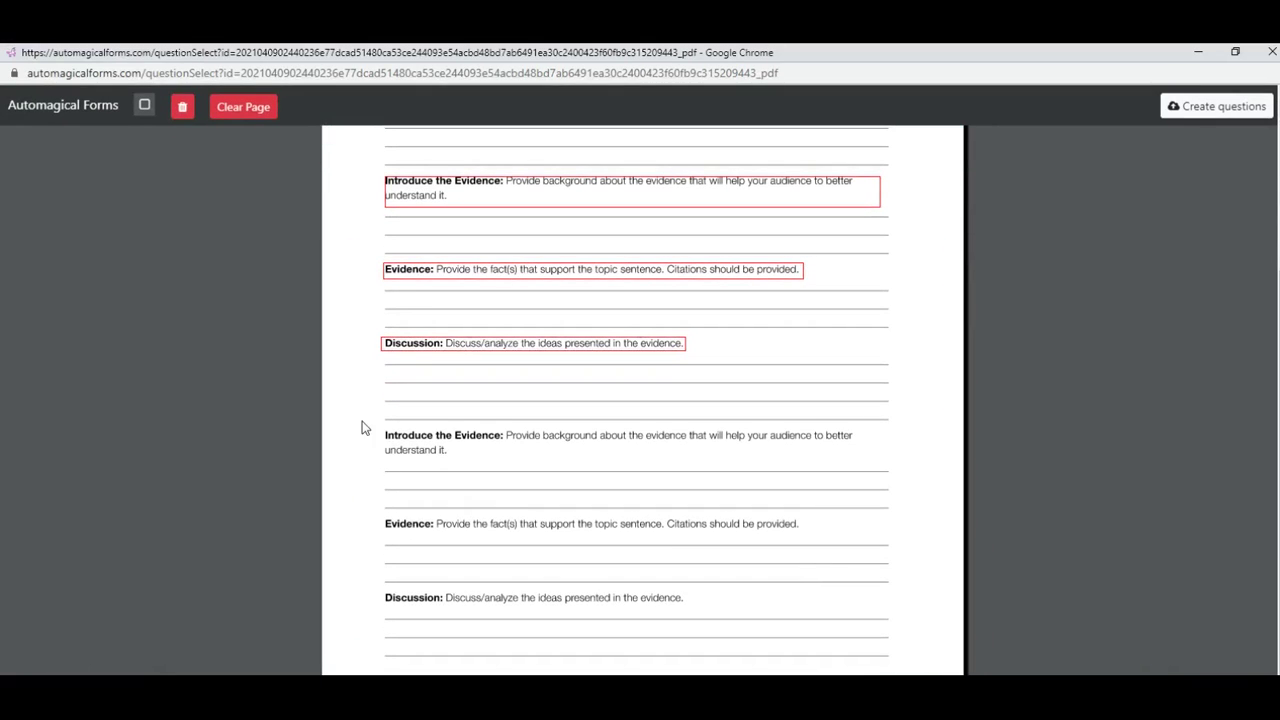
left_click_drag(386, 436, 866, 466)
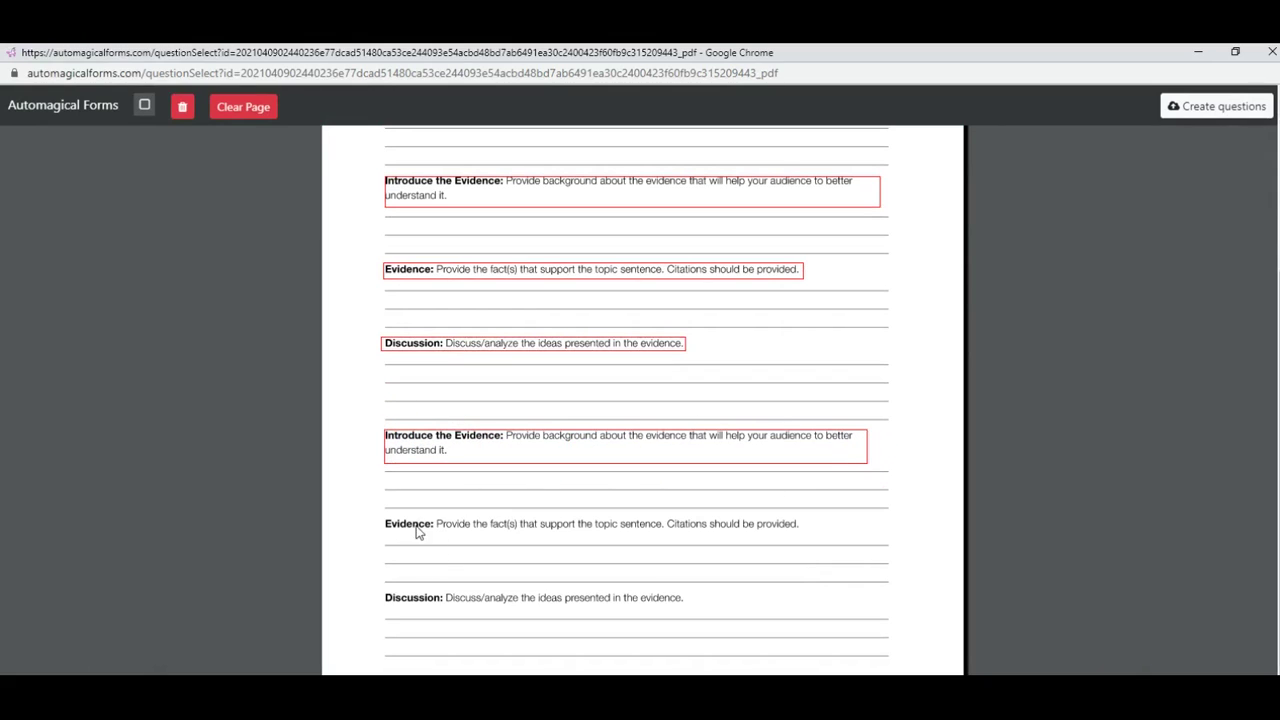
left_click_drag(386, 523, 806, 531)
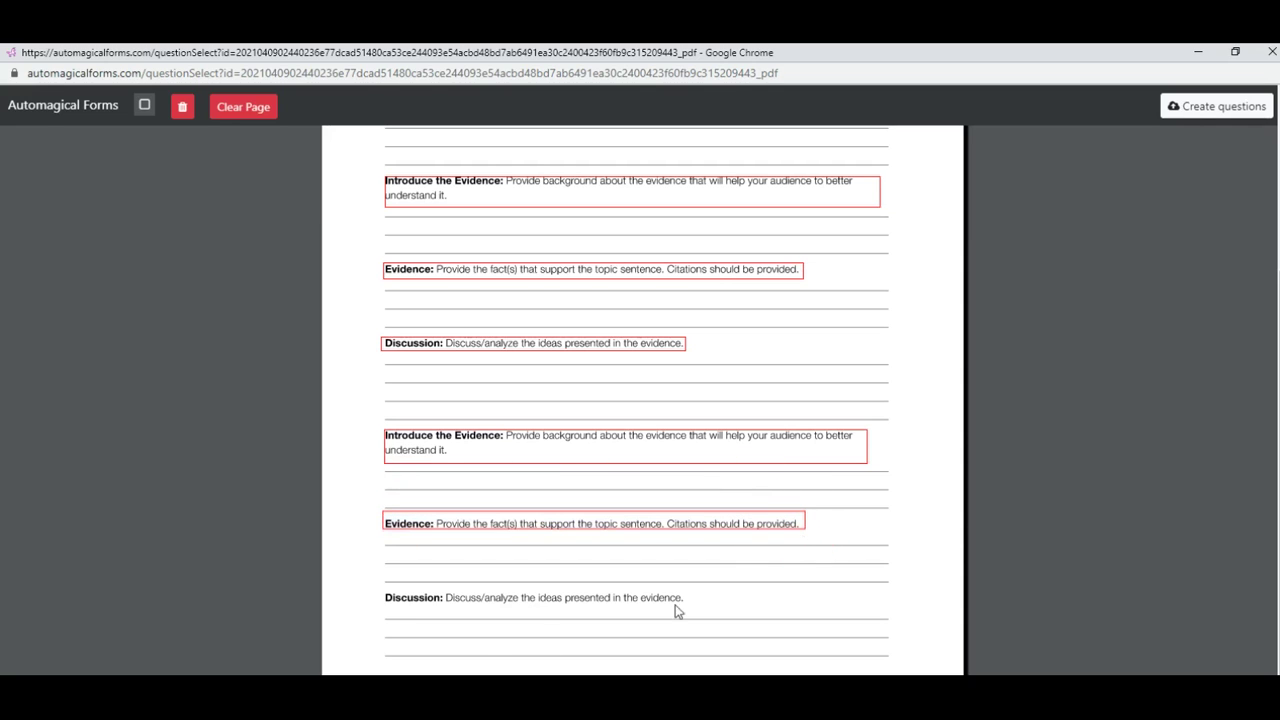
left_click_drag(383, 592, 689, 604)
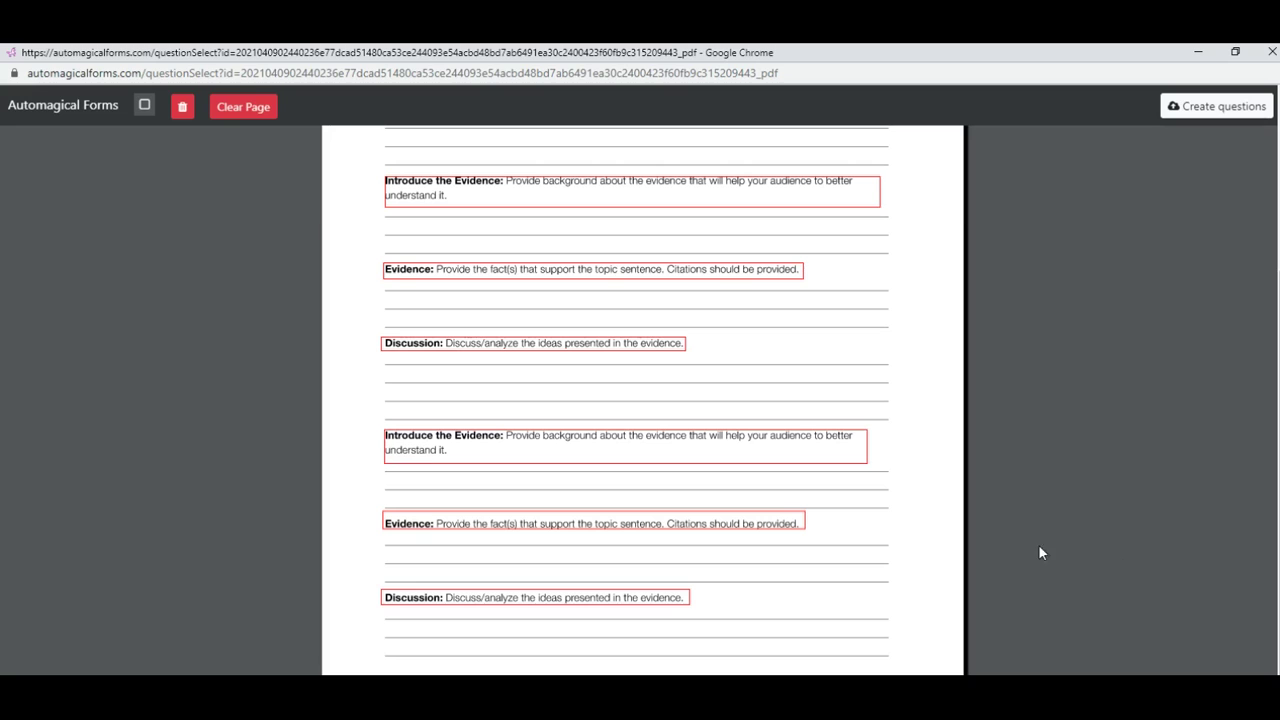
Create questions from the marked areas and open the resulting Google Form
left_click(1216, 112)
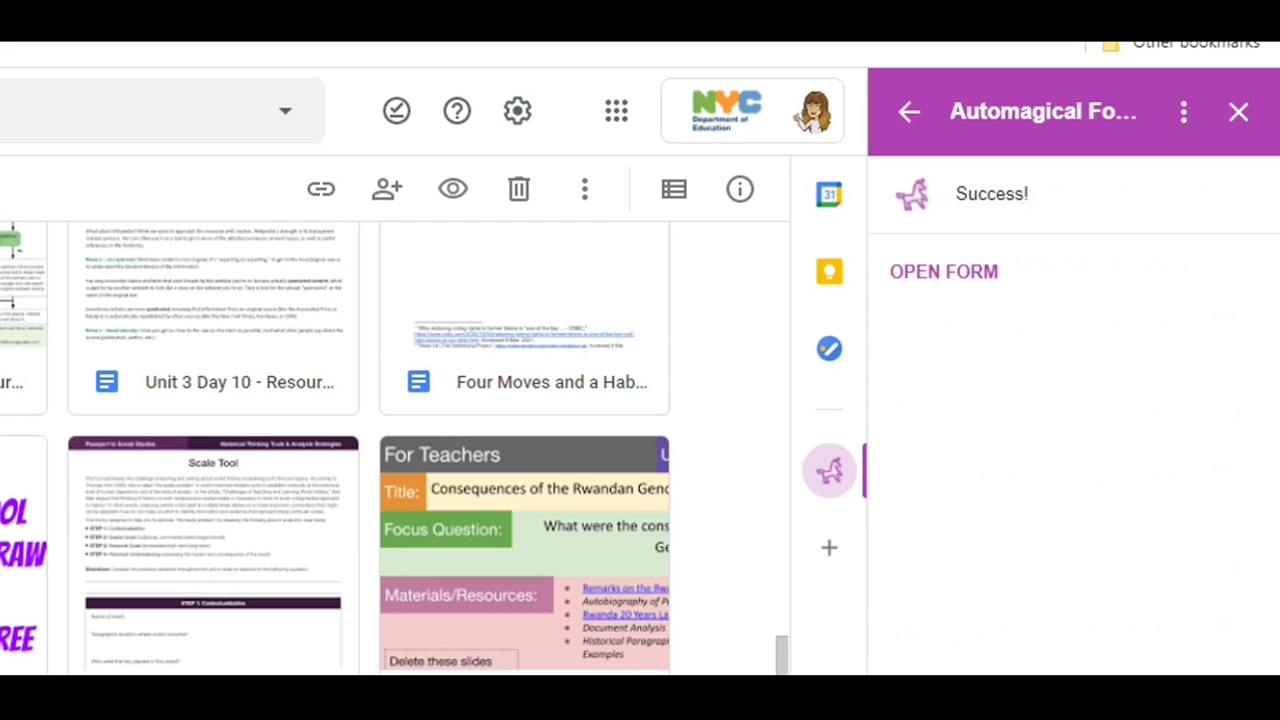
left_click(925, 271)
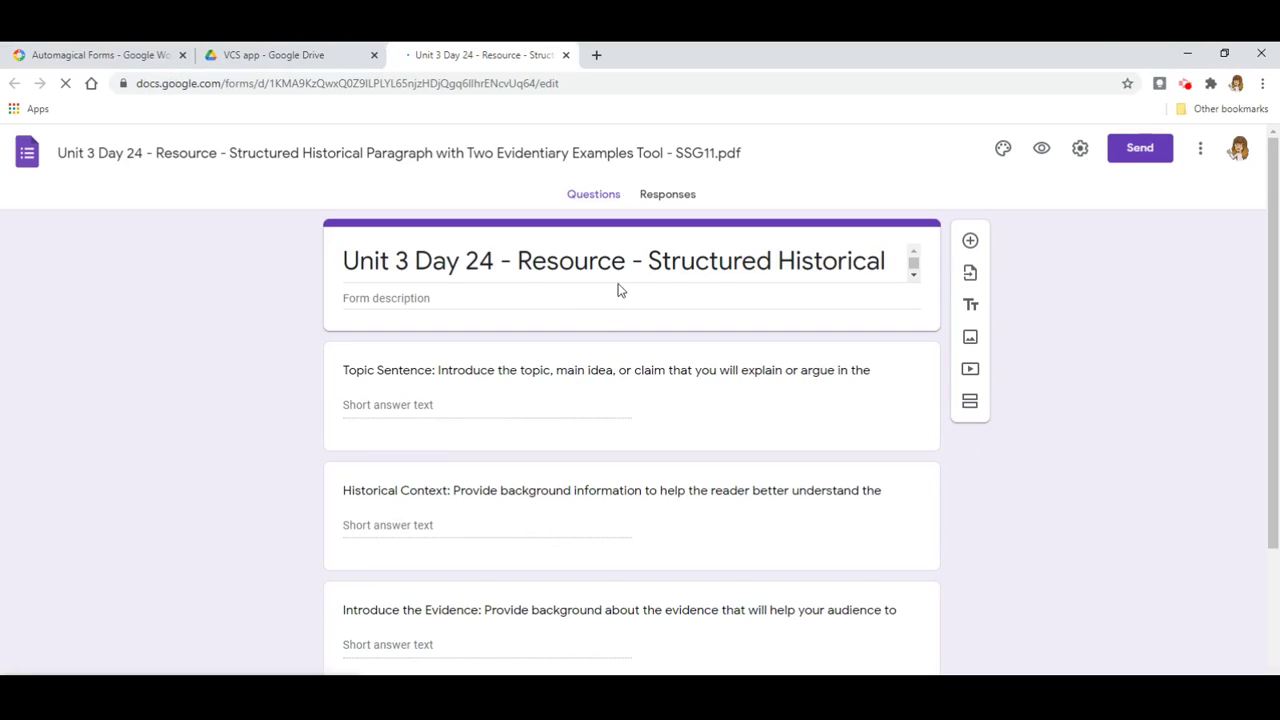
Remove "SSG11.pdf" from the end of the form's title
left_click(641, 261)
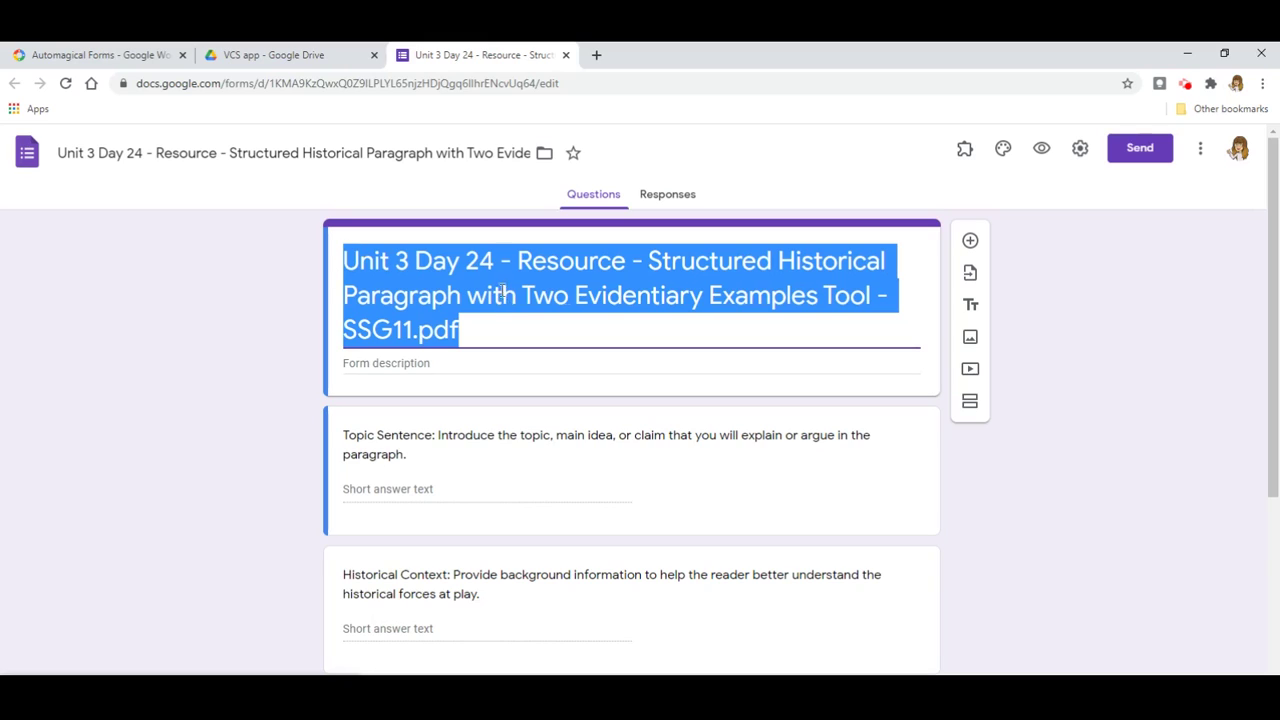
left_click(462, 333)
left_click_drag(462, 333, 306, 321)
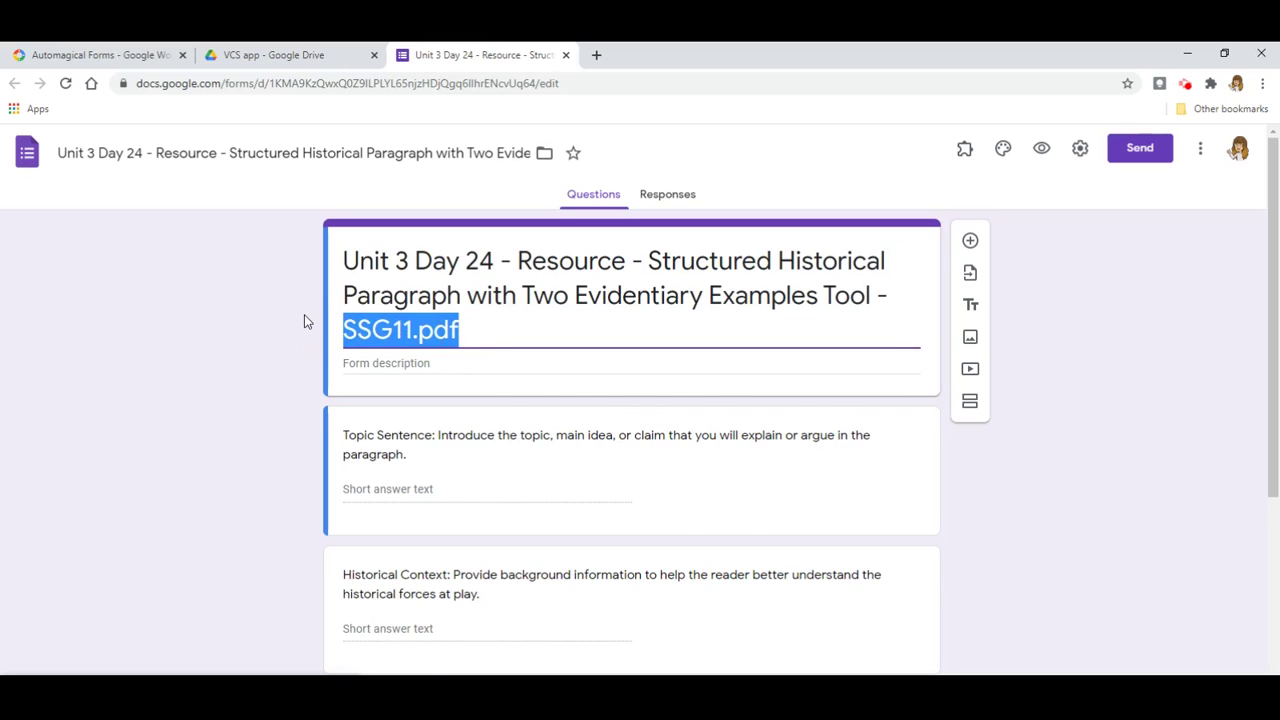
key("BackSpace")
Change the Historical Context question from short answer to the Paragraph type
scroll(580, 395, "down", 1)
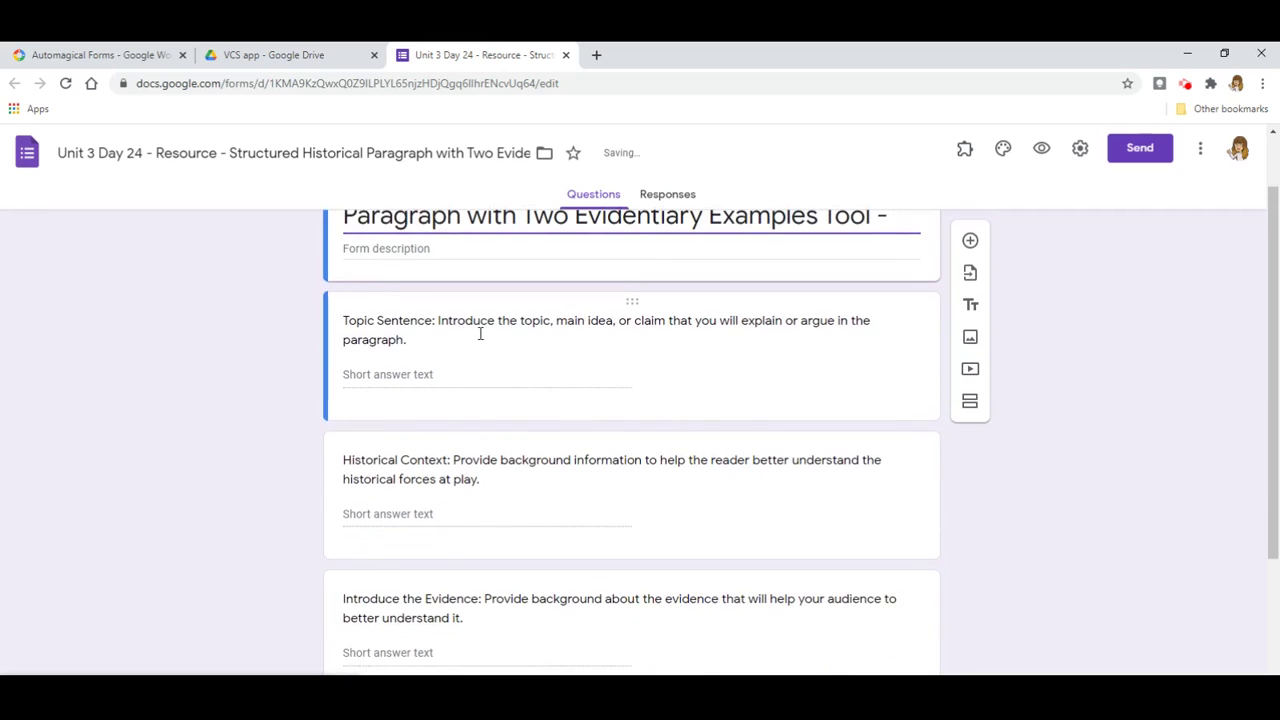
scroll(480, 475, "down", 2)
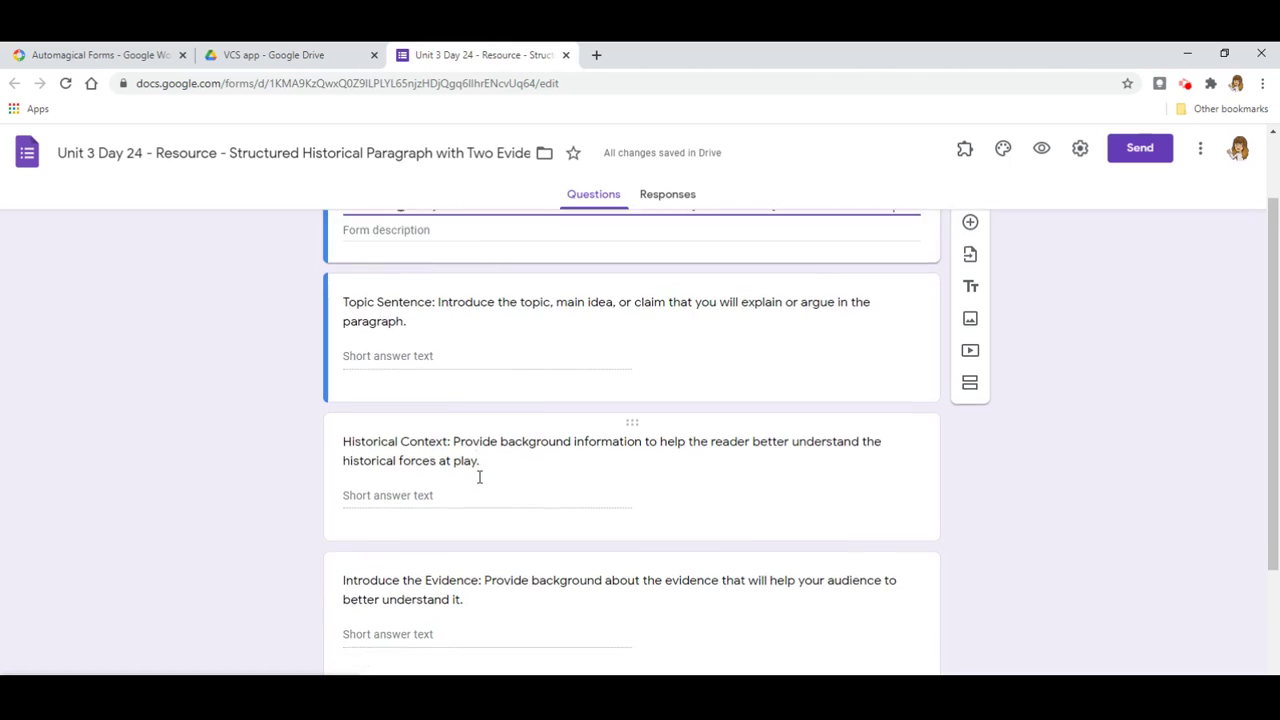
scroll(505, 525, "down", 1)
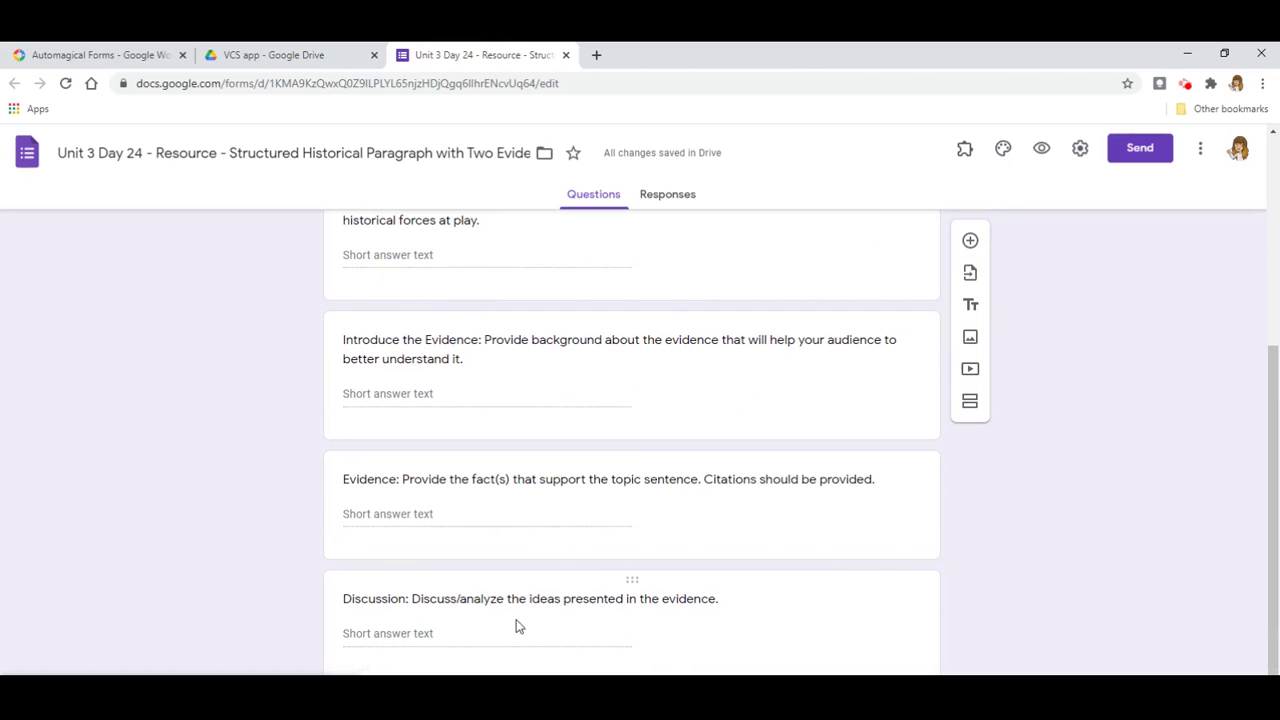
scroll(470, 625, "up", 3)
scroll(475, 628, "down", 1)
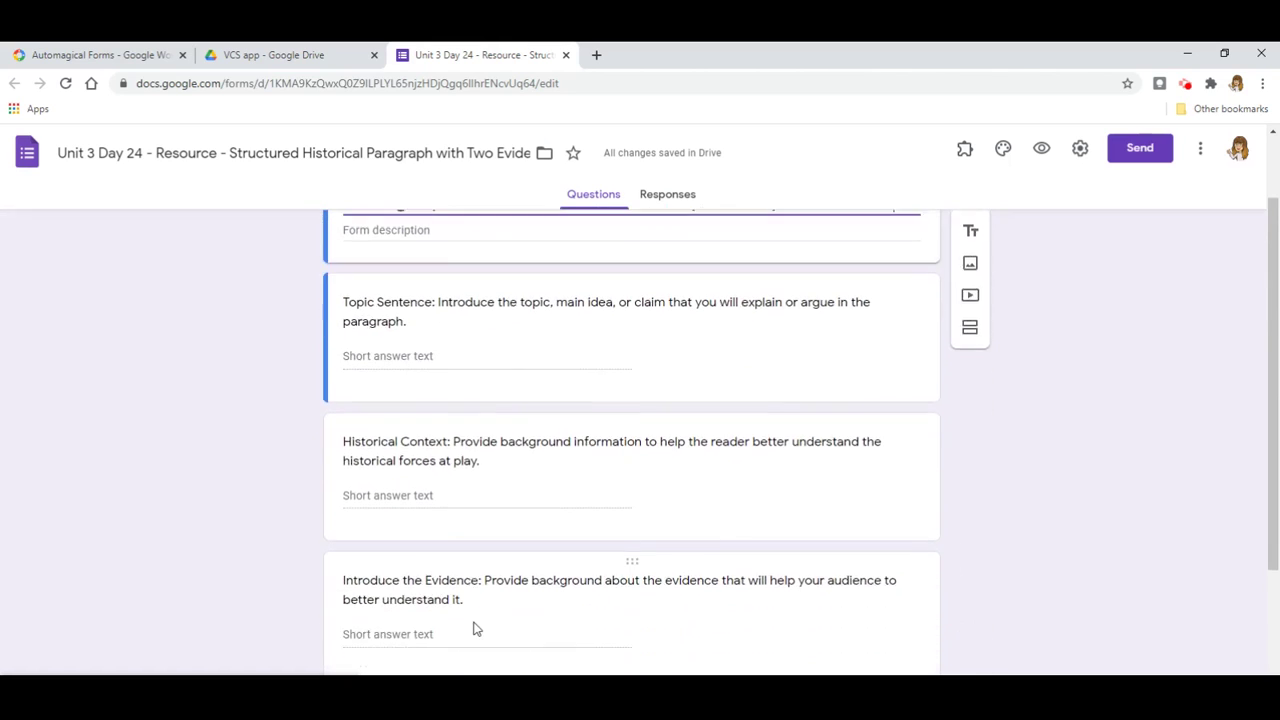
left_click(617, 503)
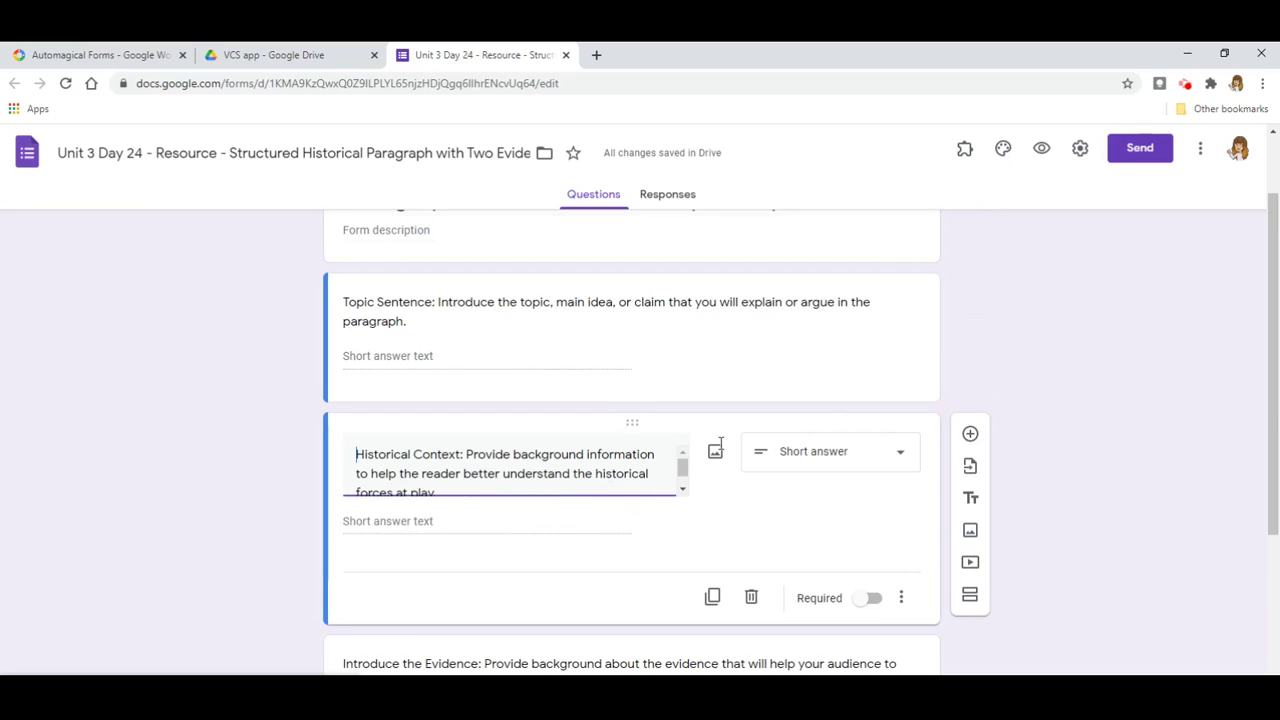
left_click(884, 453)
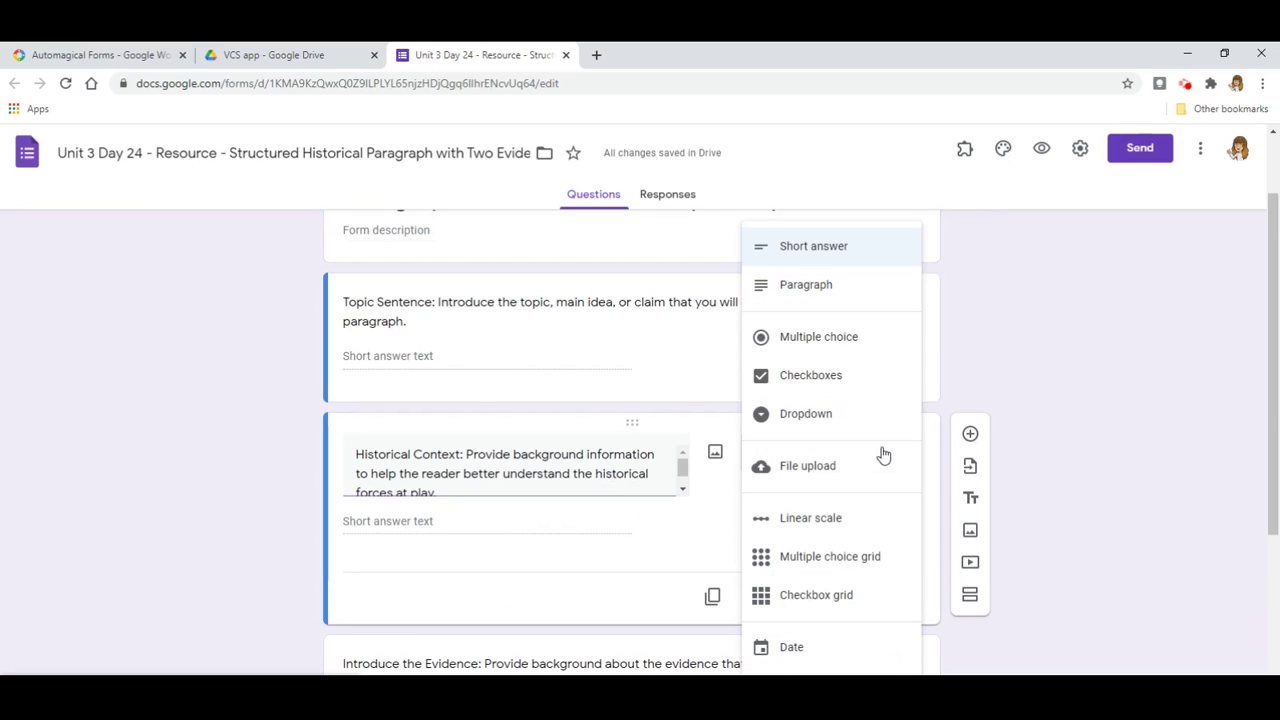
left_click(803, 288)
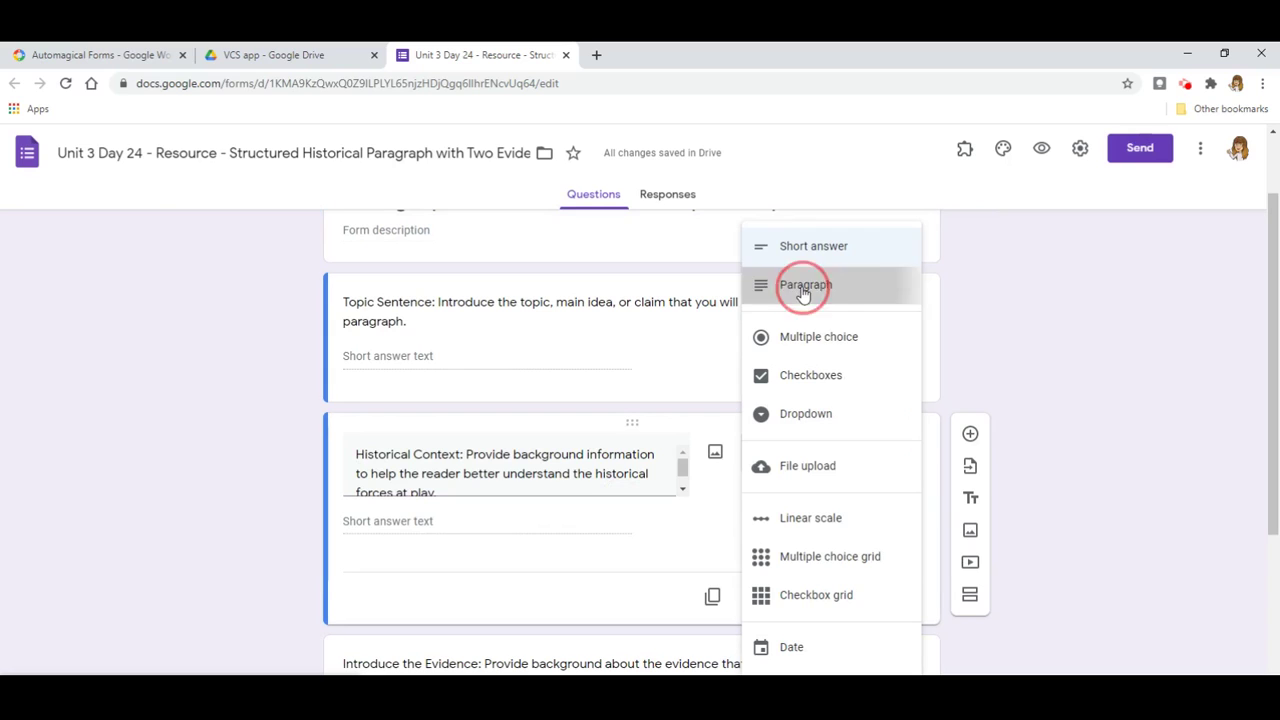
scroll(1086, 418, "down", 3)
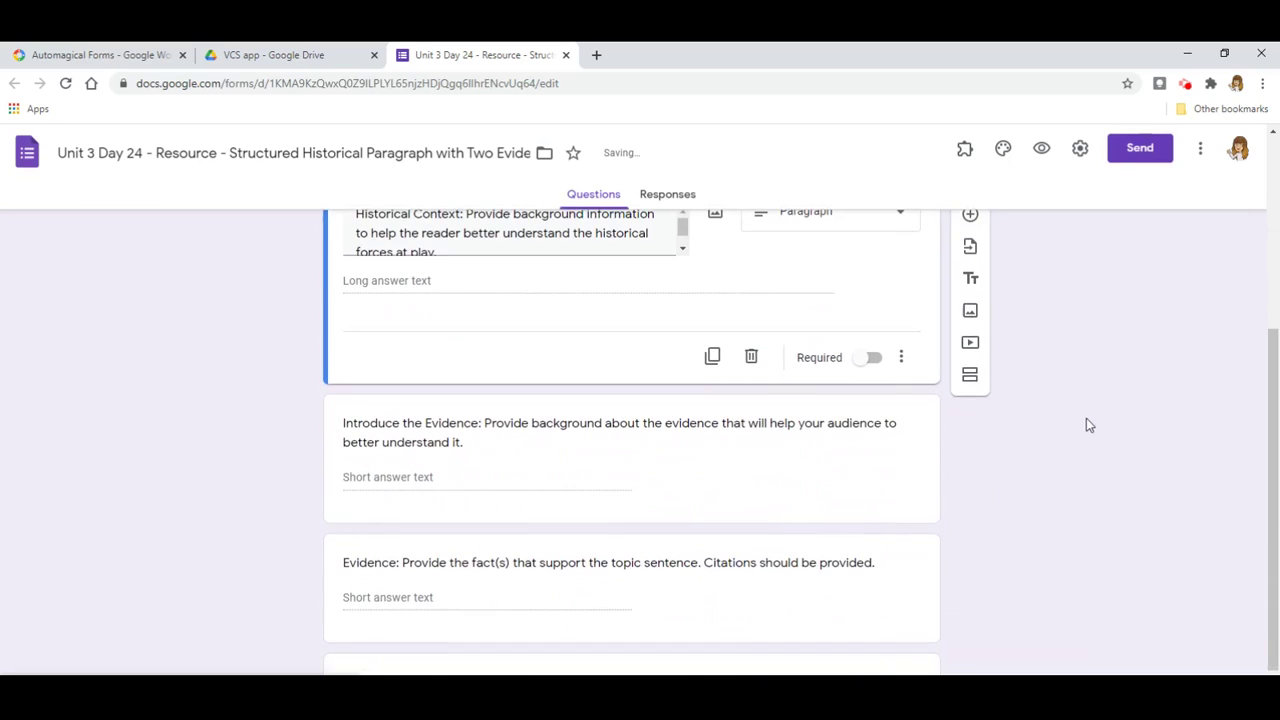
Return to the VCS app folder in Drive, close the Automagical Forms add-on and preview the source Unit 3 Day 24 Resource PDF
left_click(233, 50)
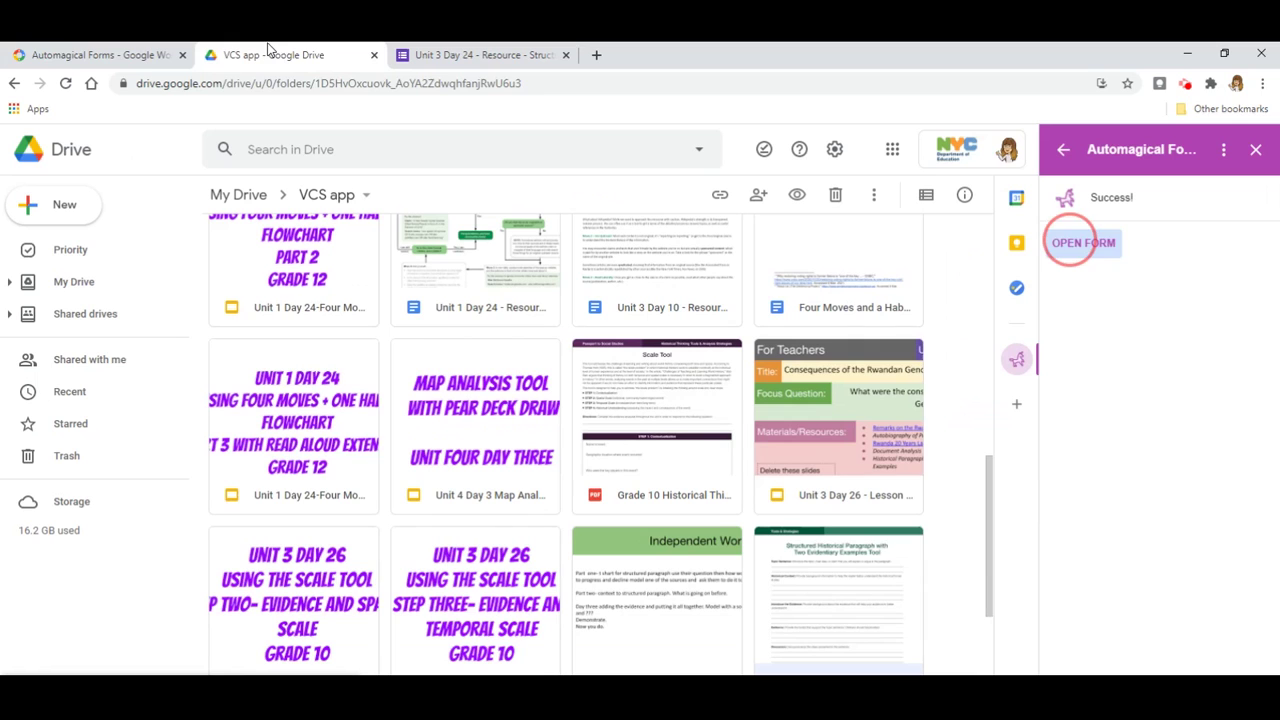
scroll(810, 502, "up", 2)
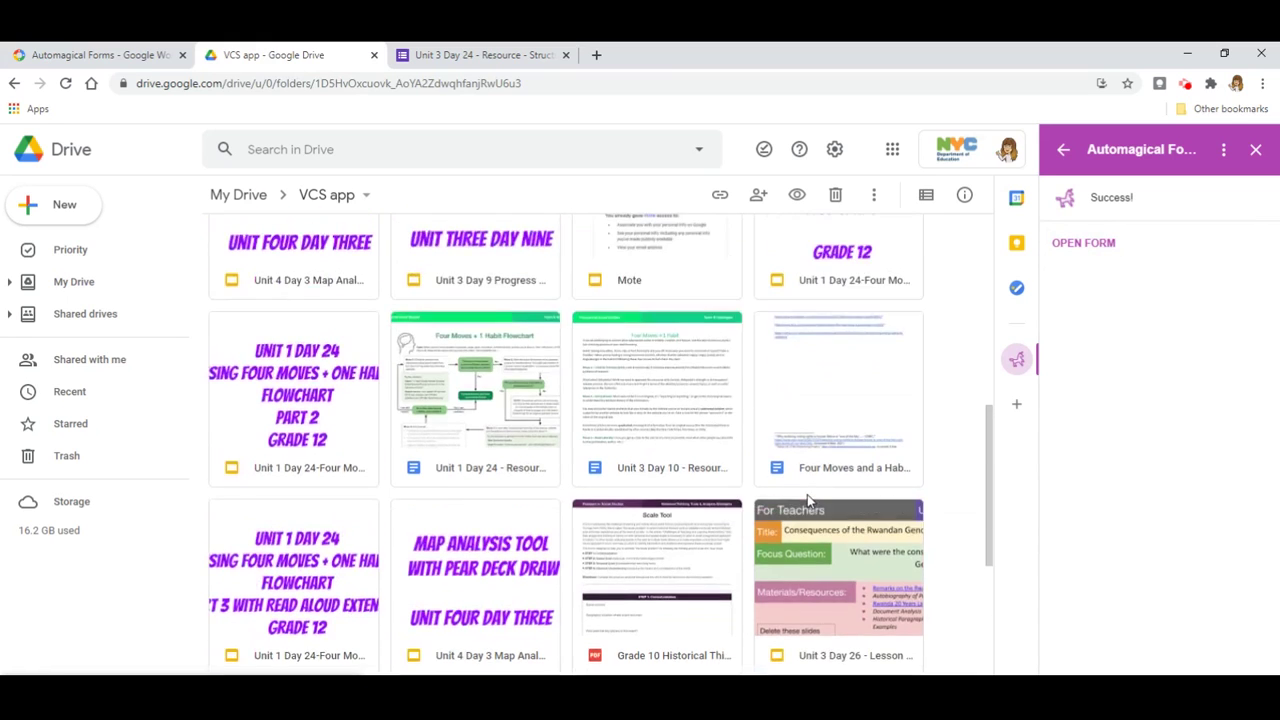
scroll(810, 502, "down", 5)
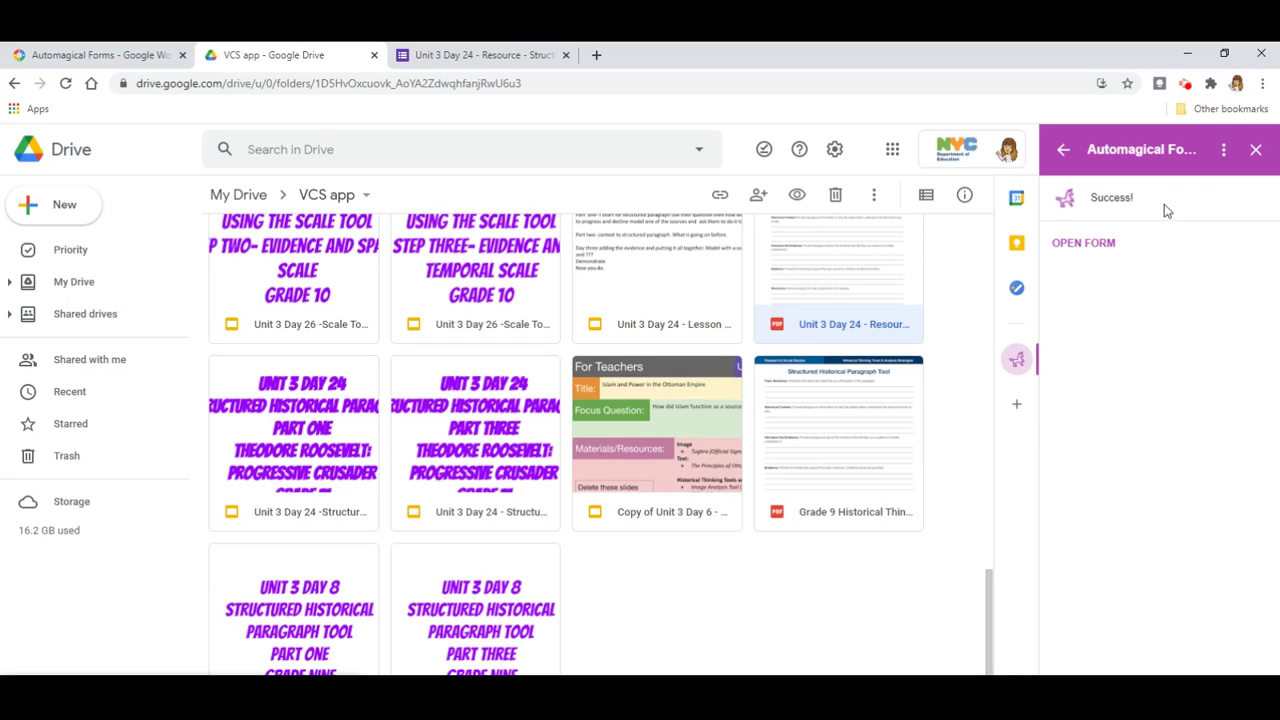
left_click(1256, 149)
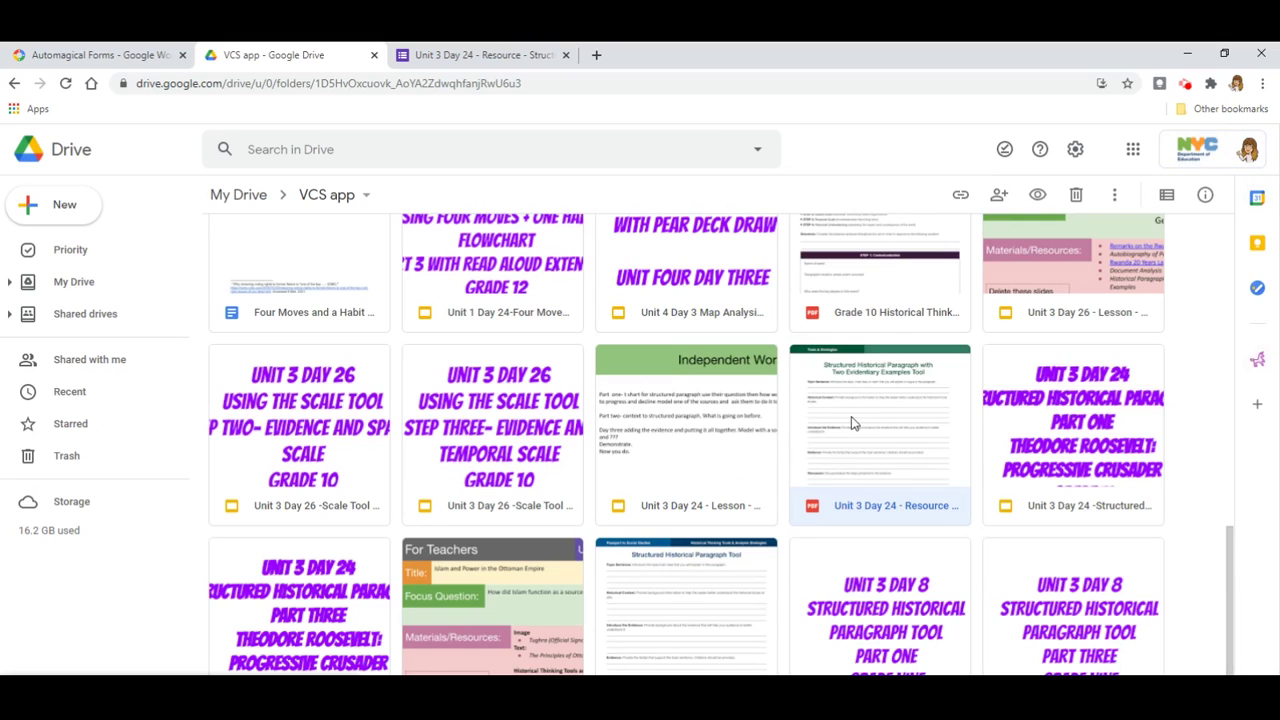
double_click(851, 420)
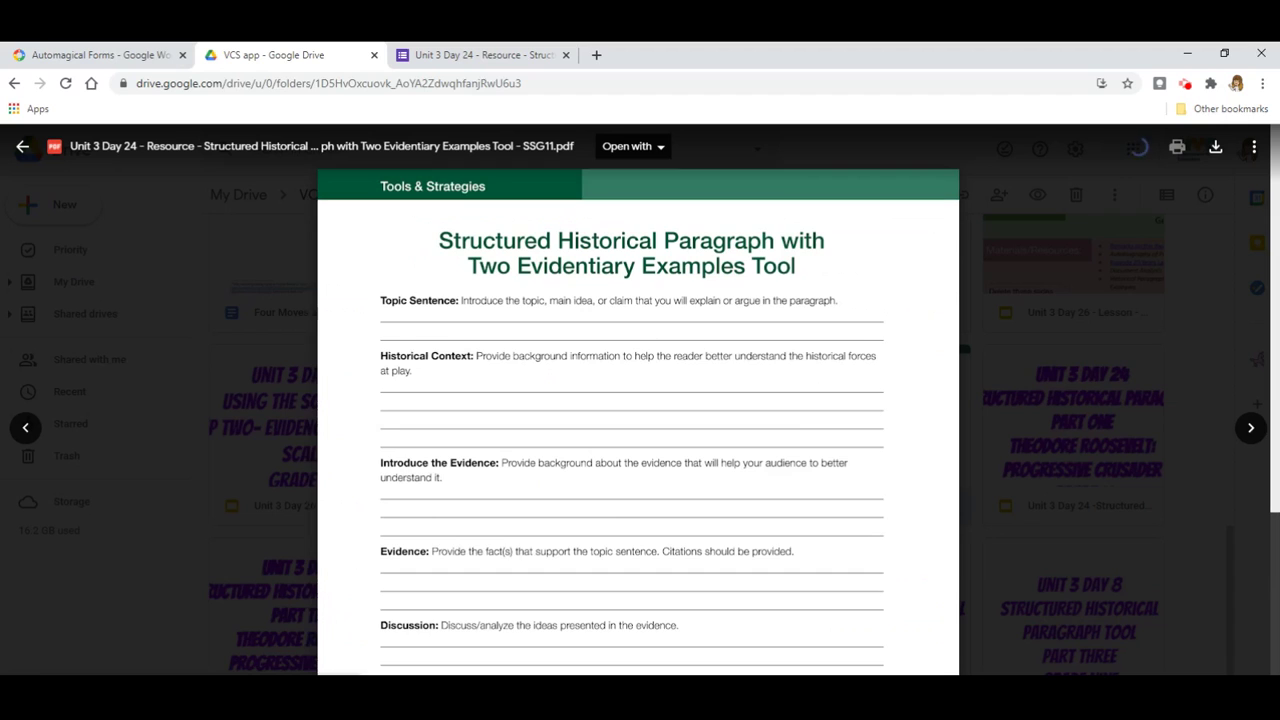
scroll(774, 488, "down", 6)
scroll(774, 488, "up", 6)
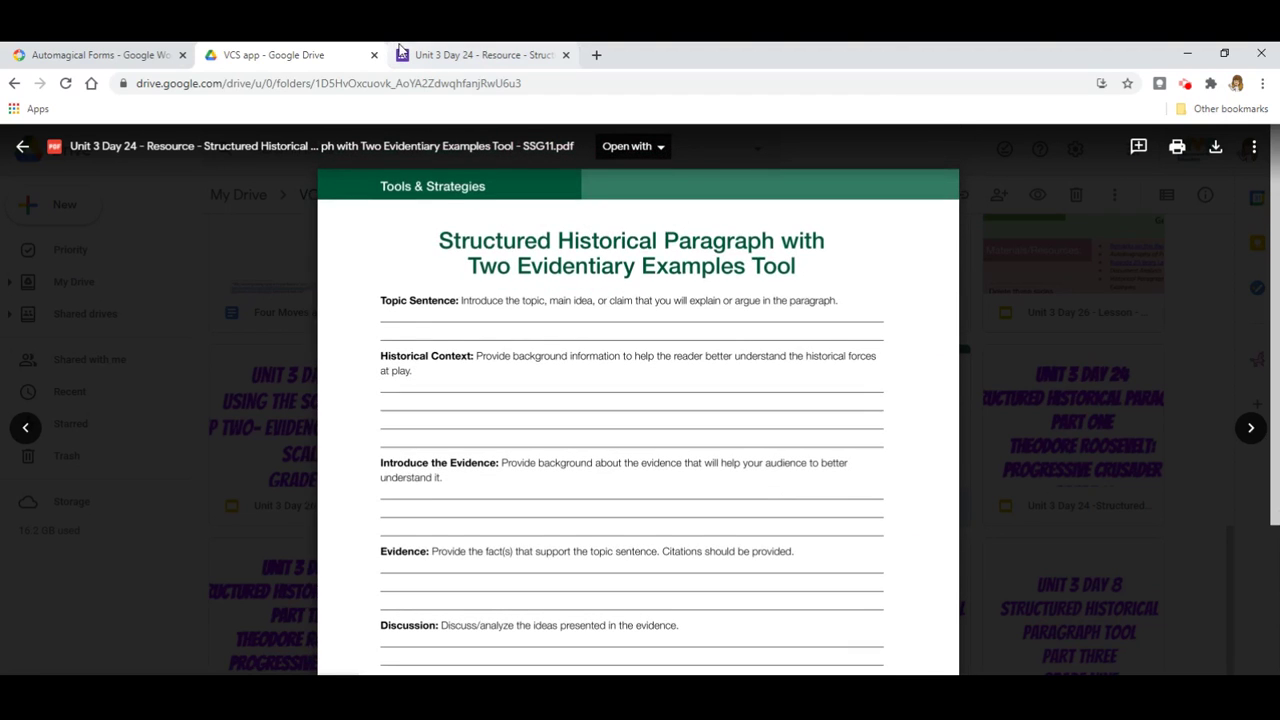
left_click(1166, 281)
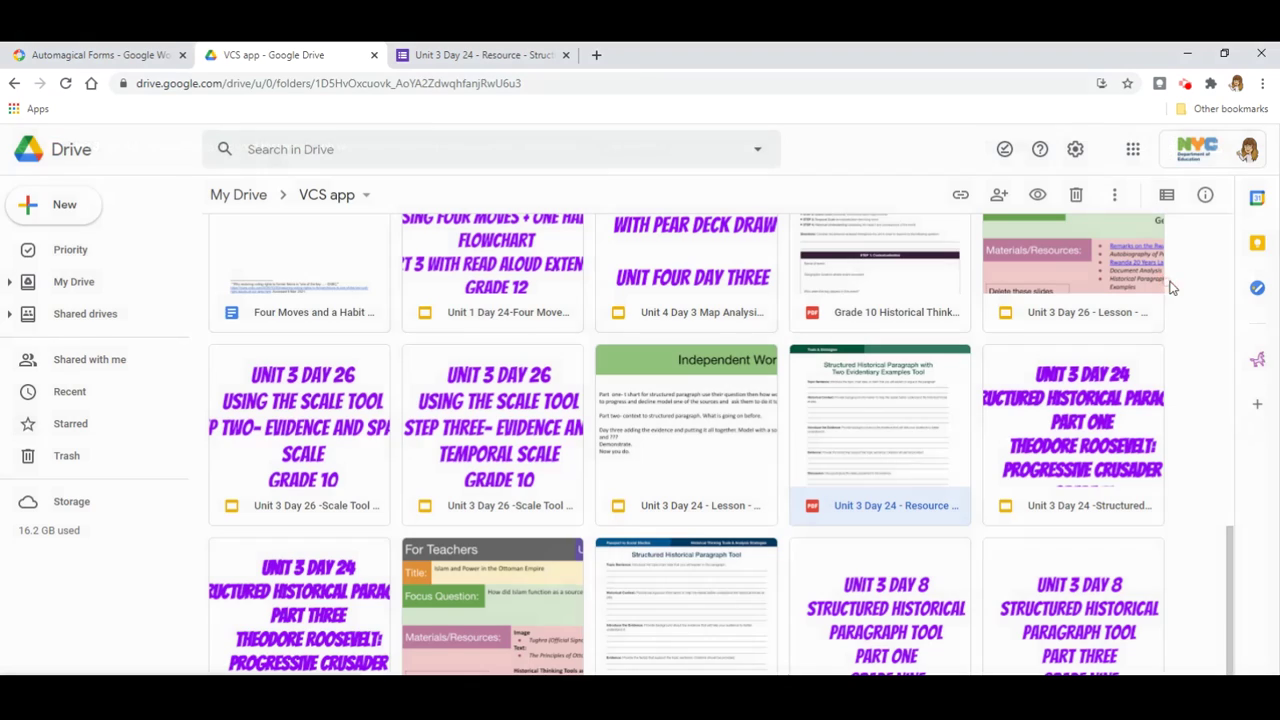
Reopen the Automagical Forms add-on in Drive and go back to the generated form to review its title and first questions
left_click(1260, 360)
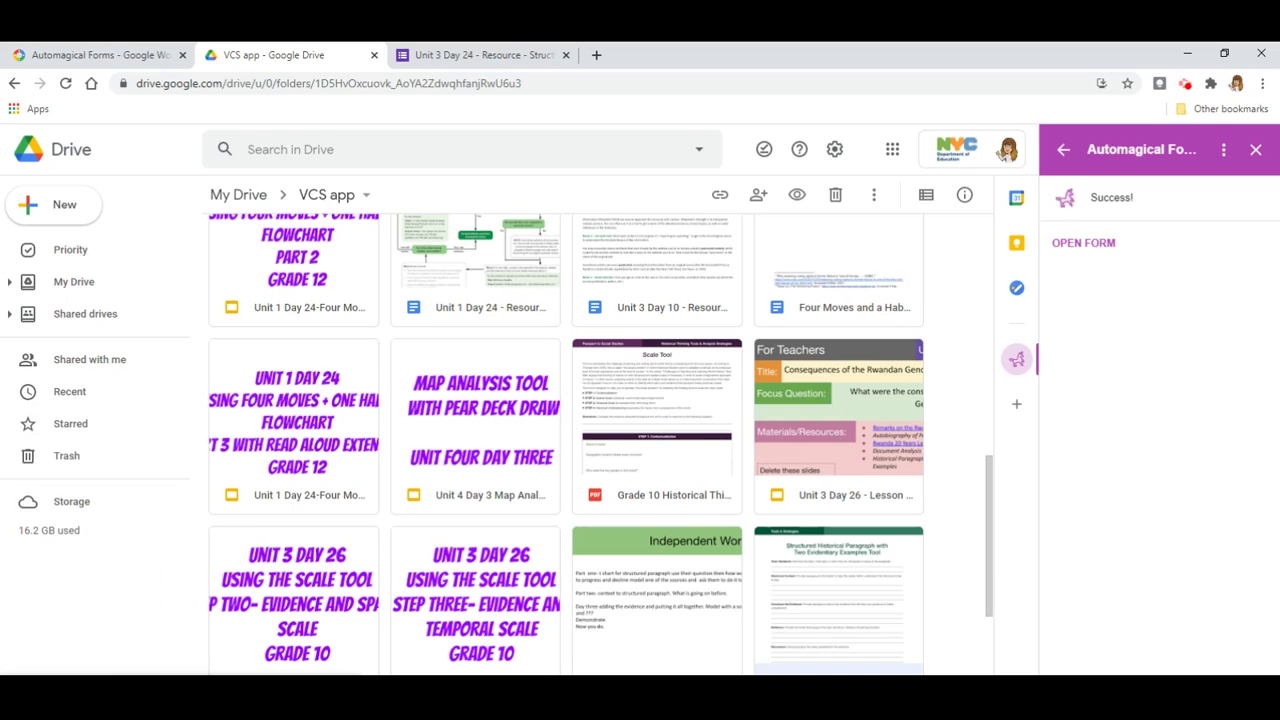
left_click(490, 55)
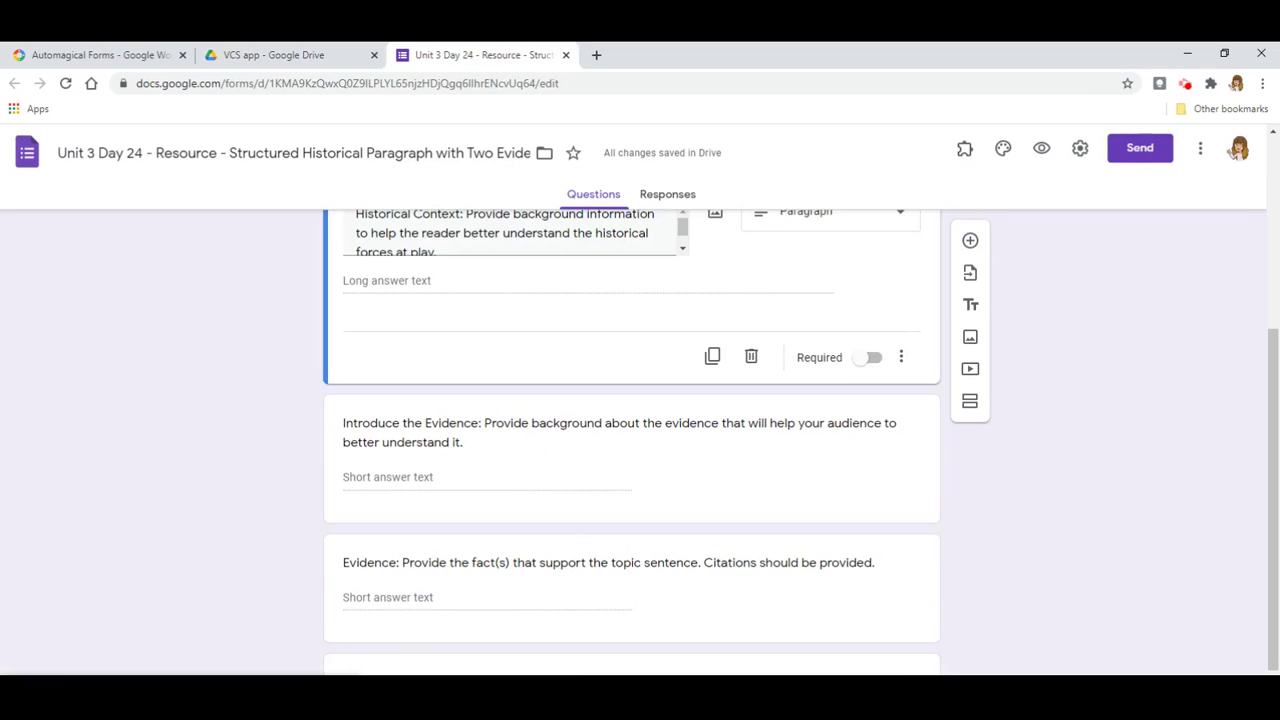
scroll(519, 461, "up", 2)
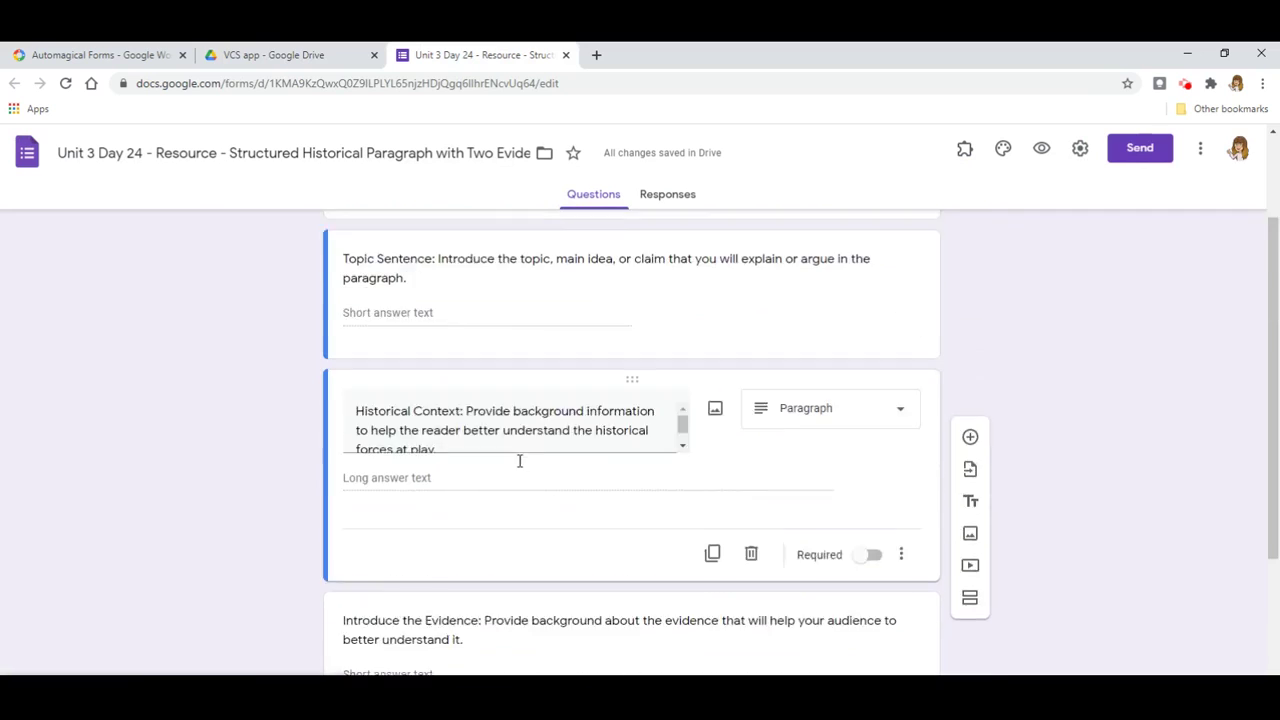
scroll(519, 461, "up", 2)
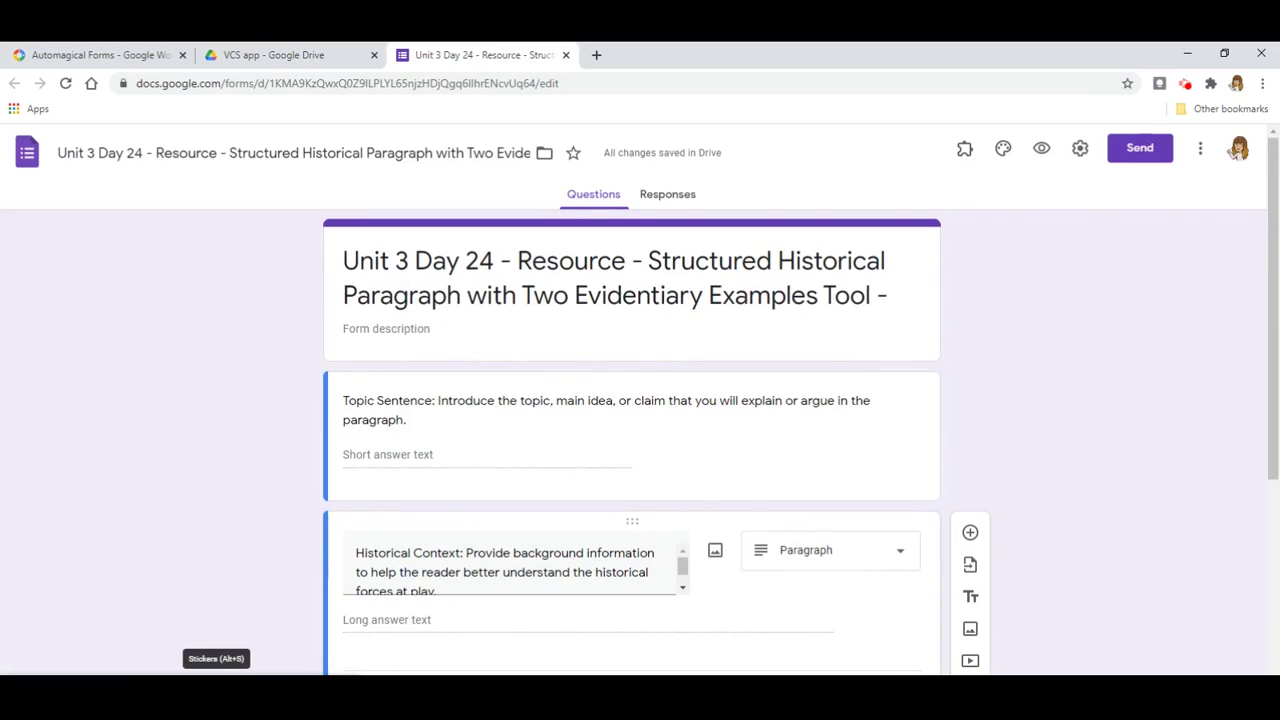